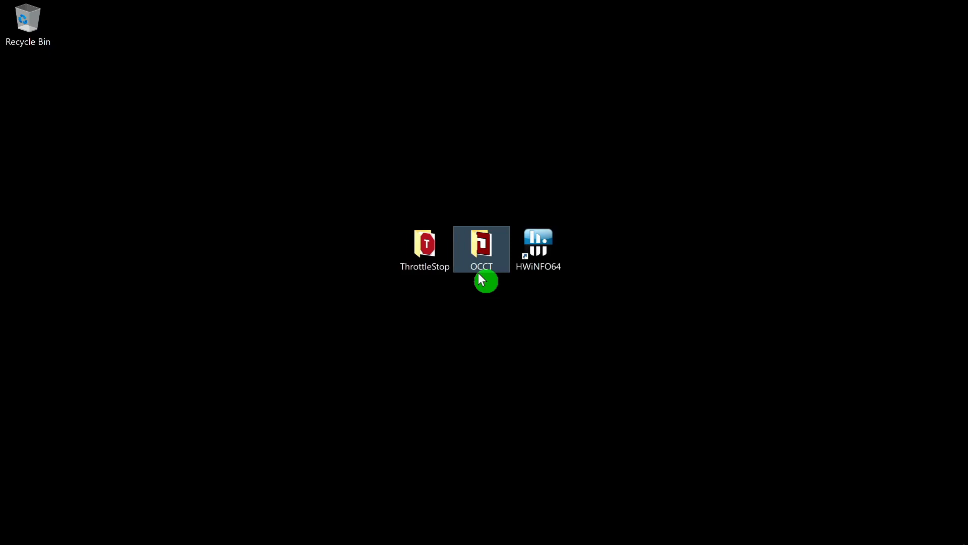
{"action": "left_click", "coordinate": [522, 259]}
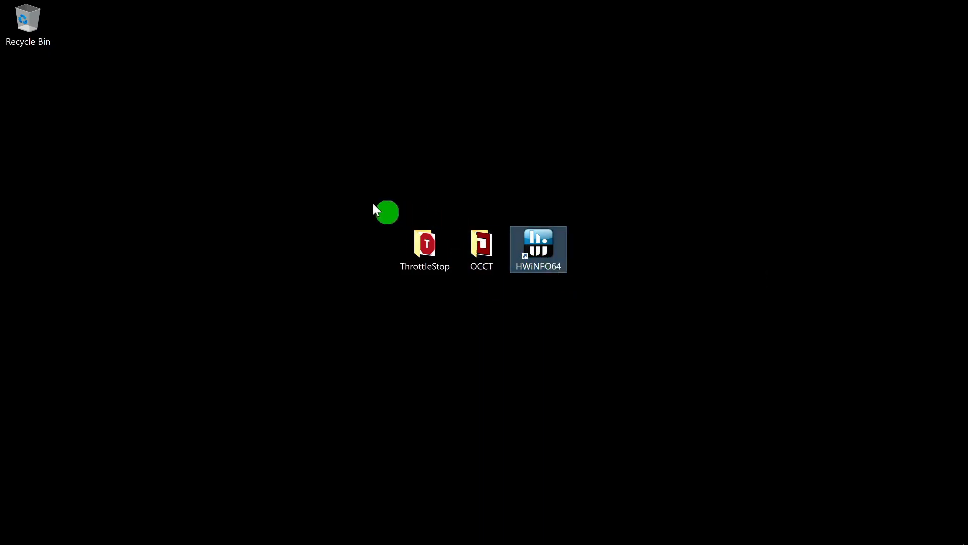
{"action": "left_click_drag", "start_coordinate": [362, 202], "coordinate": [493, 286]}
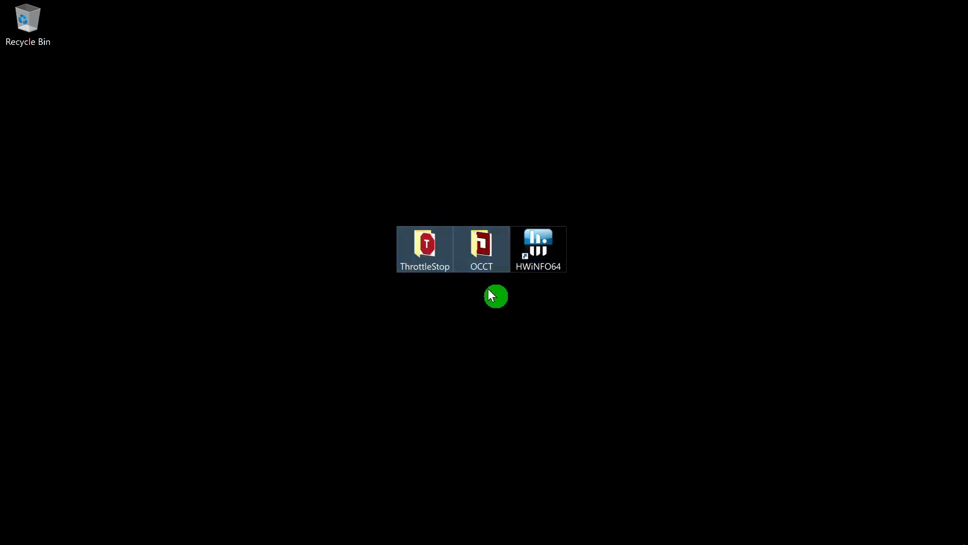
{"action": "left_click", "coordinate": [488, 289]}
Launch HWiNFO64 in Sensors-only mode and minimize its sensor status window
{"action": "left_click", "coordinate": [543, 259]}
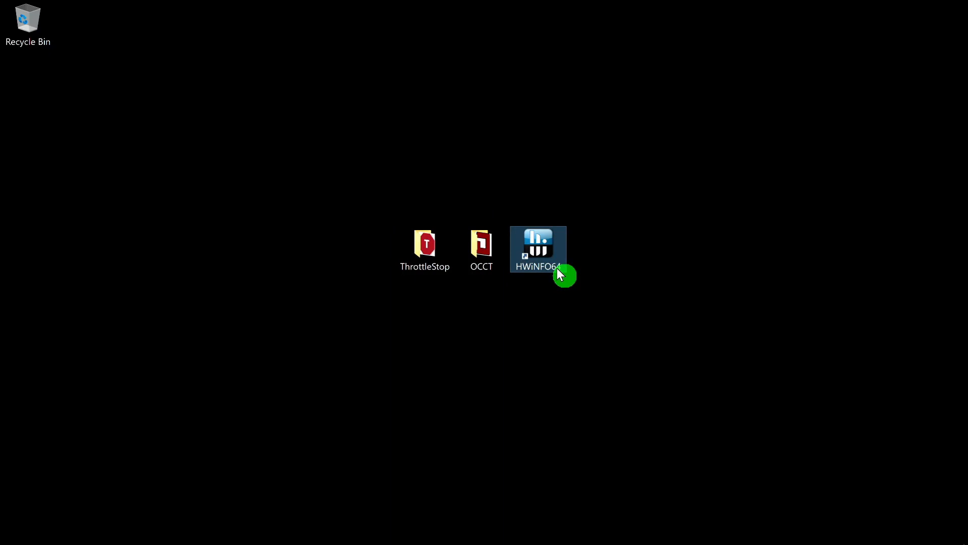
{"action": "double_click", "coordinate": [556, 267]}
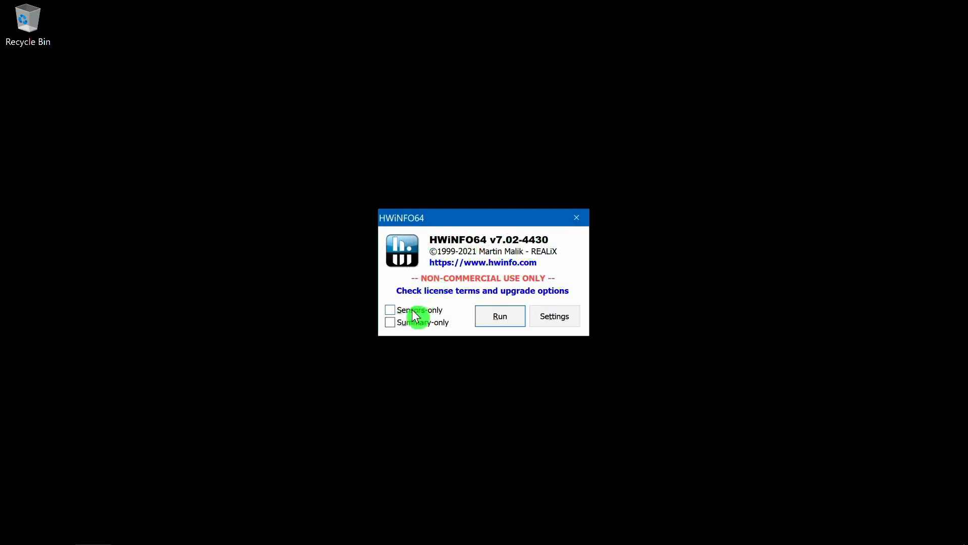
{"action": "left_click", "coordinate": [437, 311]}
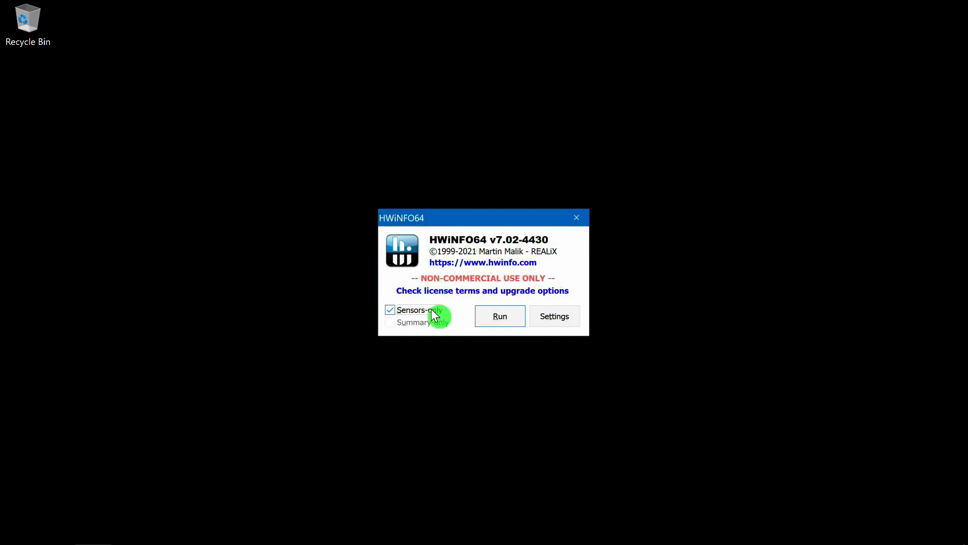
{"action": "left_click", "coordinate": [491, 319]}
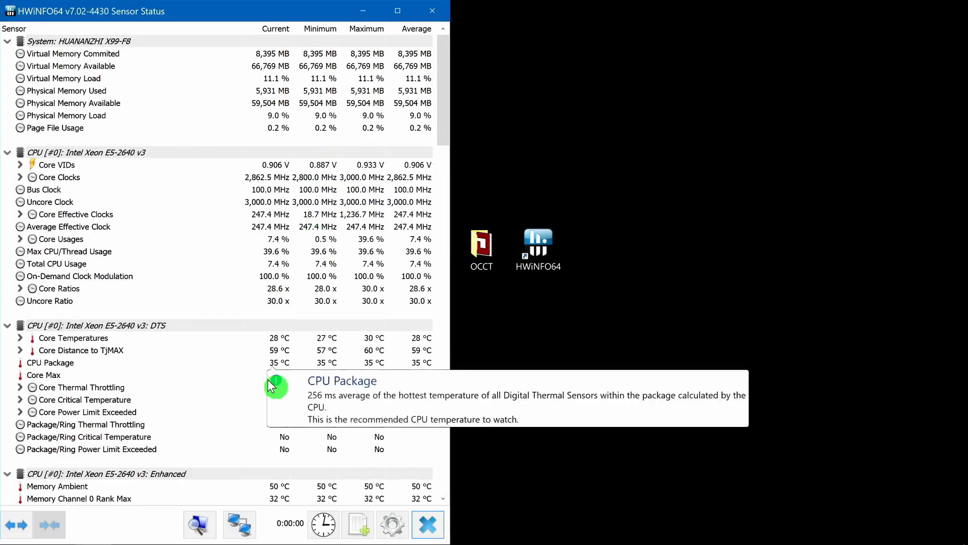
{"action": "left_click", "coordinate": [365, 10]}
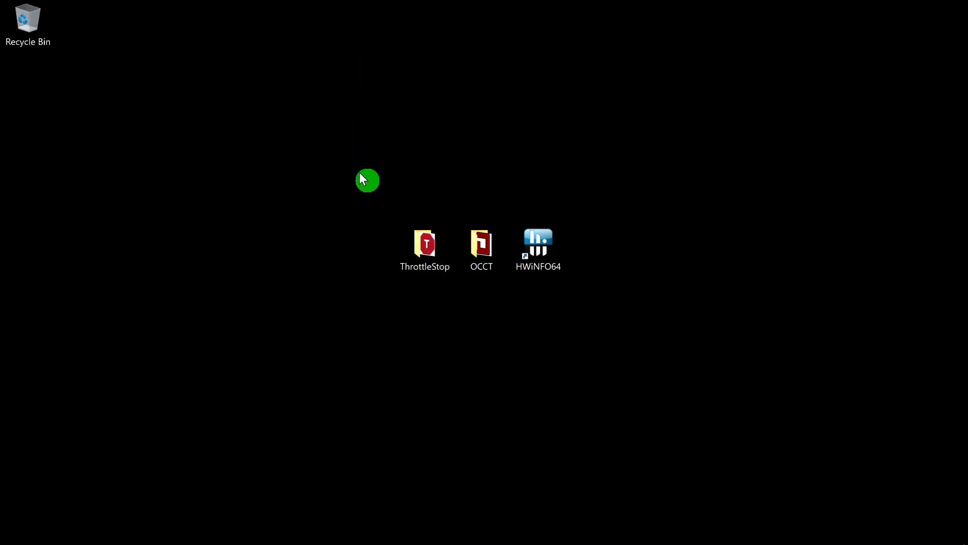
Launch ThrottleStop.exe from the ThrottleStop desktop folder and accept the risk disclaimer
{"action": "double_click", "coordinate": [419, 241]}
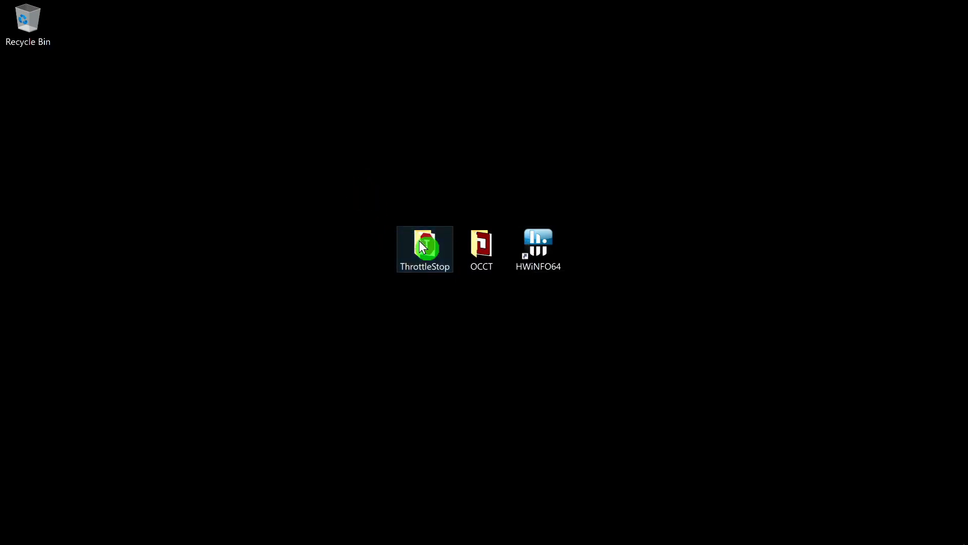
{"action": "left_click", "coordinate": [419, 228]}
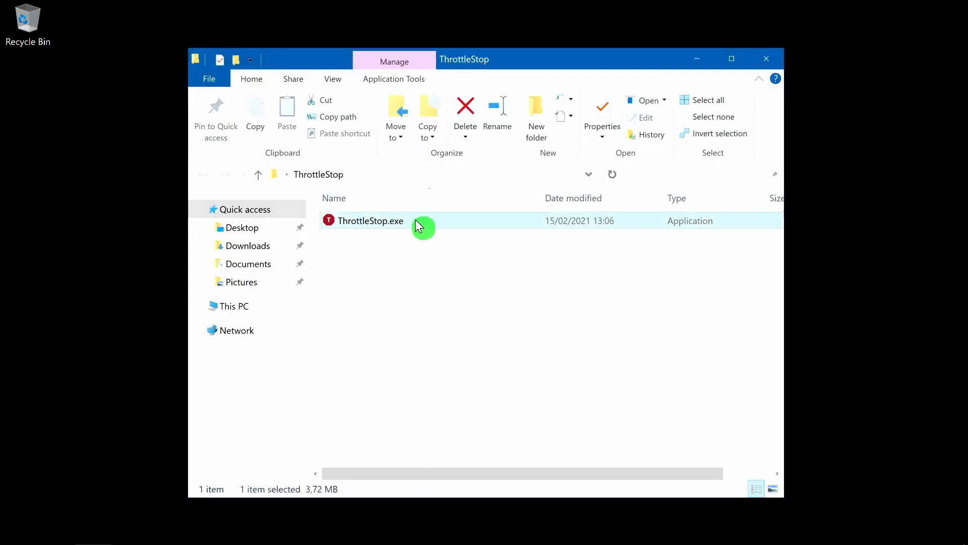
{"action": "double_click", "coordinate": [417, 226]}
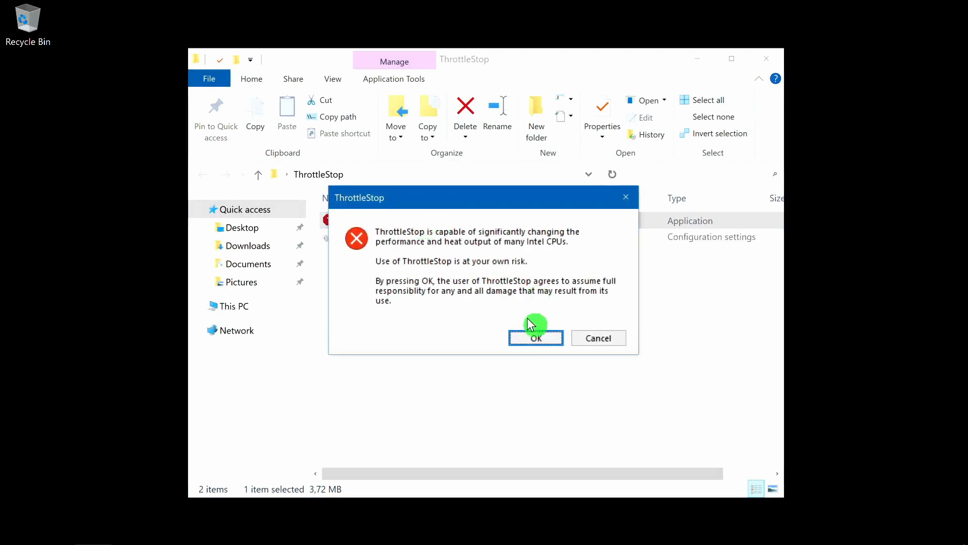
{"action": "left_click", "coordinate": [536, 337]}
{"action": "left_click", "coordinate": [585, 312]}
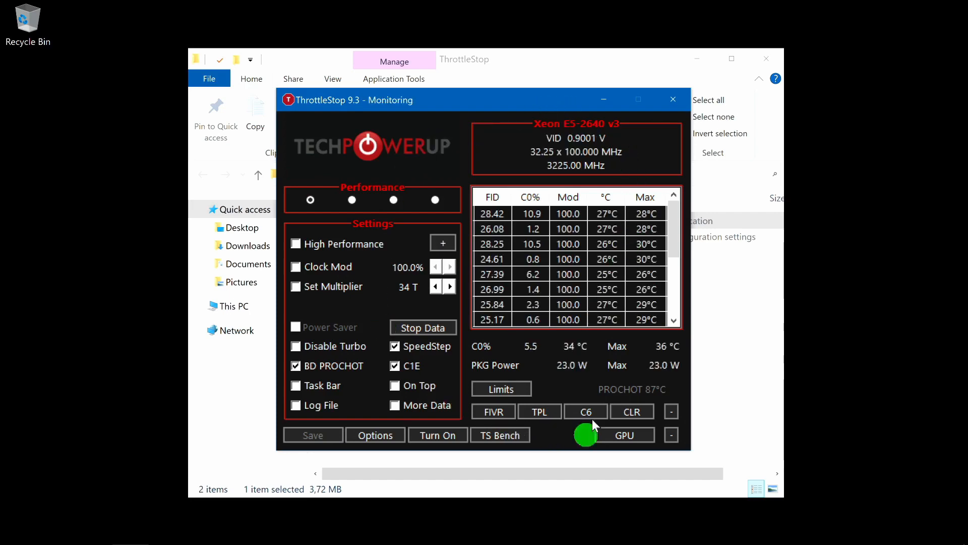
Open ThrottleStop's FIVR control and unlock adjustable voltage for the CPU Core
{"action": "left_click", "coordinate": [496, 412]}
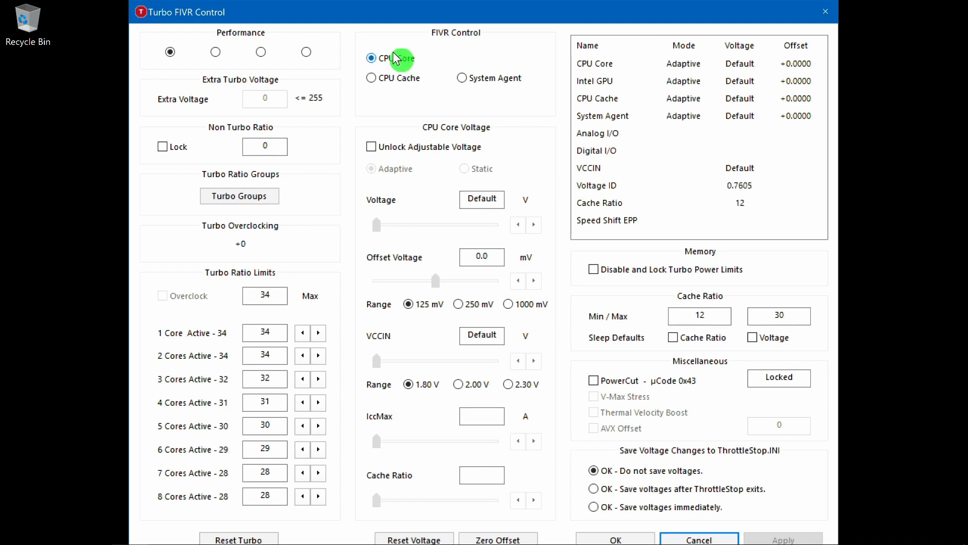
{"action": "left_click", "coordinate": [399, 79]}
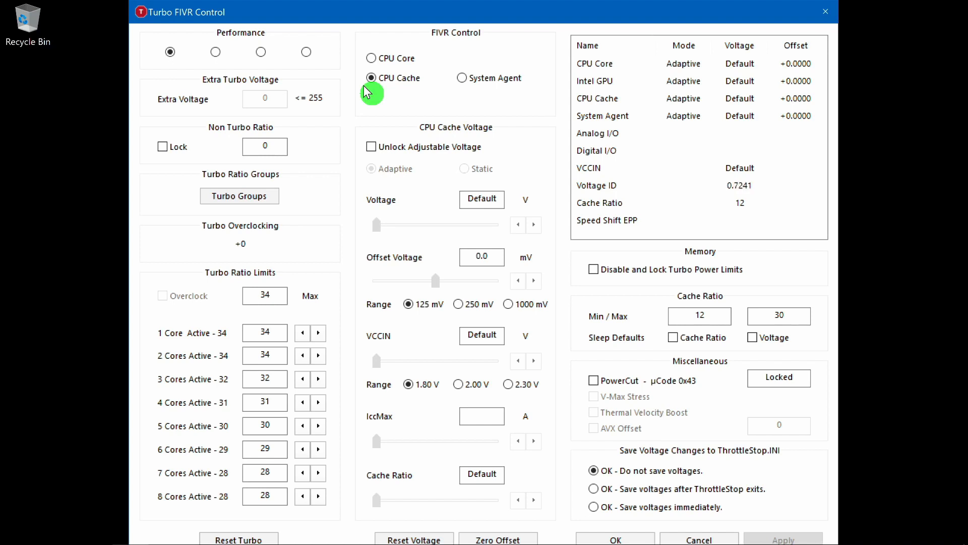
{"action": "left_click", "coordinate": [387, 57]}
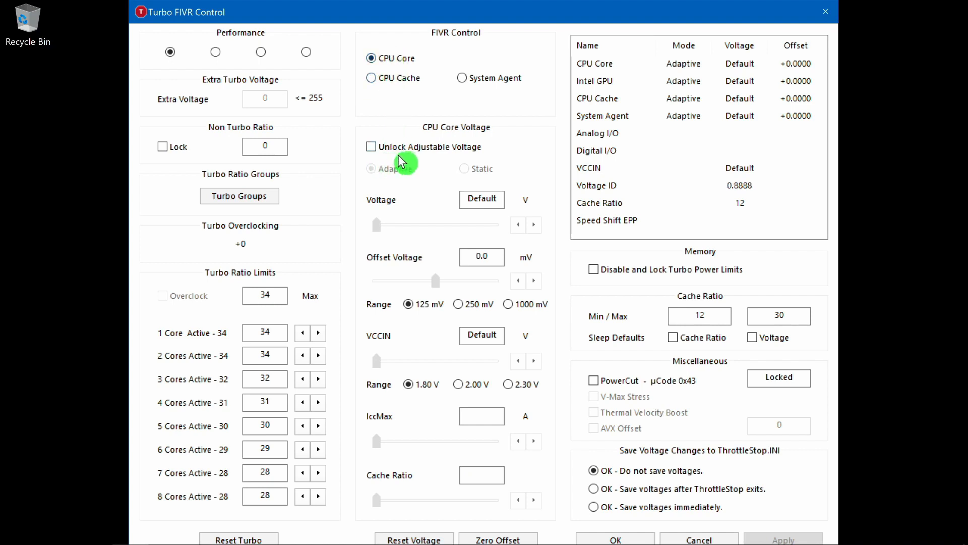
{"action": "left_click", "coordinate": [483, 148]}
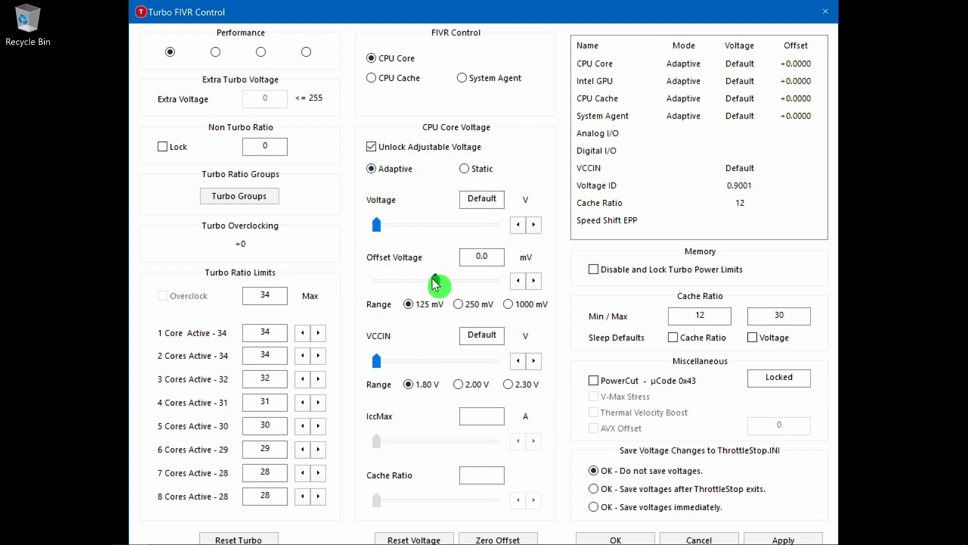
Set the CPU Core offset voltage to -110.4 mV and apply it
{"action": "left_click_drag", "start_coordinate": [440, 286], "coordinate": [386, 285]}
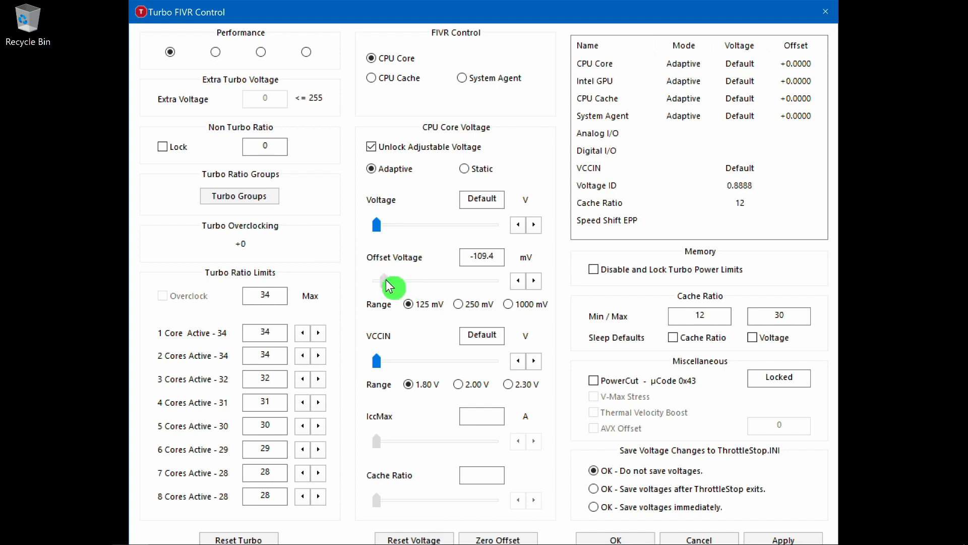
{"action": "left_click", "coordinate": [518, 280]}
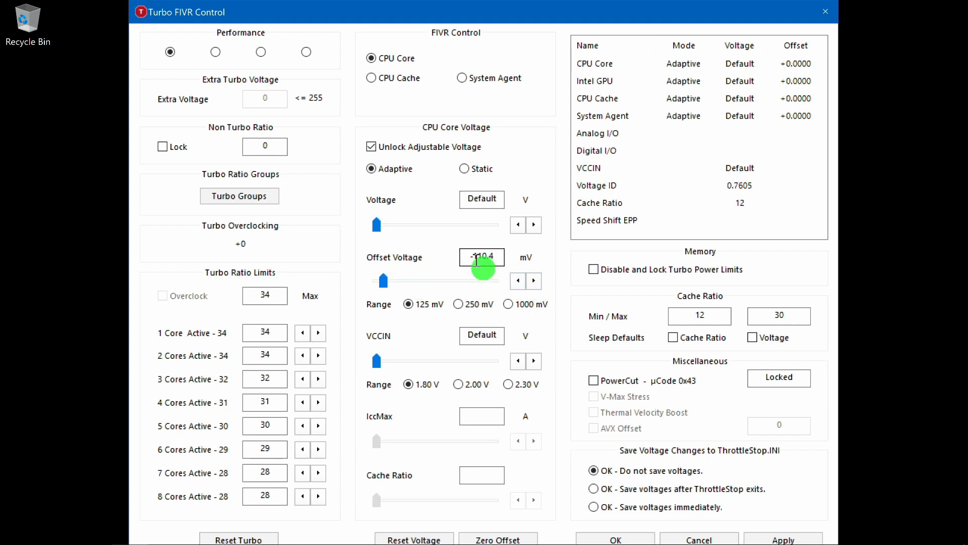
{"action": "left_click", "coordinate": [777, 533]}
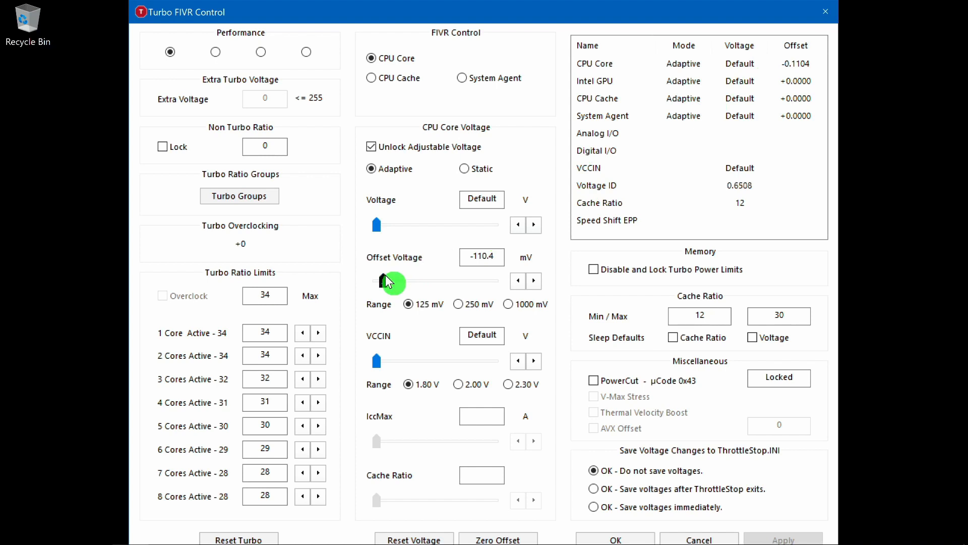
Set the CPU Core offset voltage to -50.8 mV, apply it and close the FIVR control with the change accepted
{"action": "left_click_drag", "start_coordinate": [388, 282], "coordinate": [420, 287]}
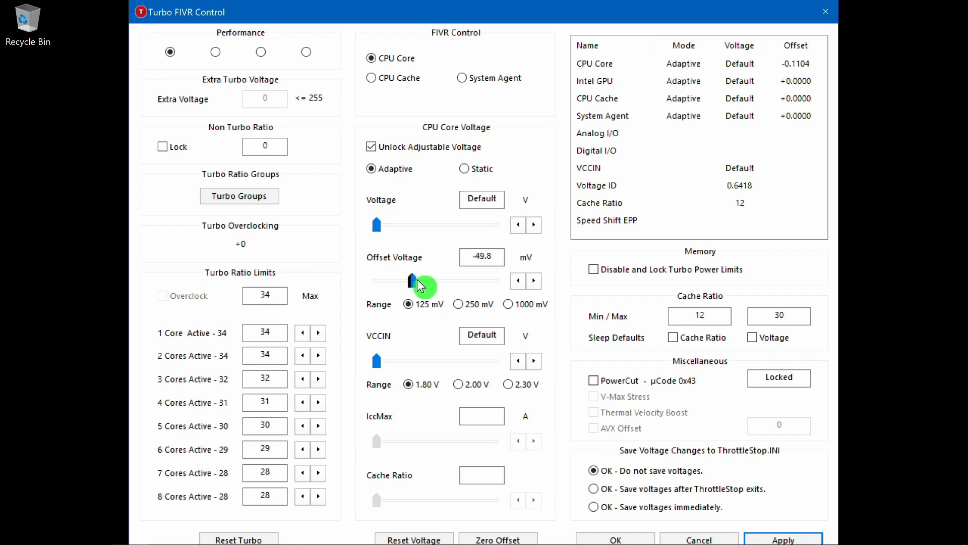
{"action": "left_click", "coordinate": [518, 280]}
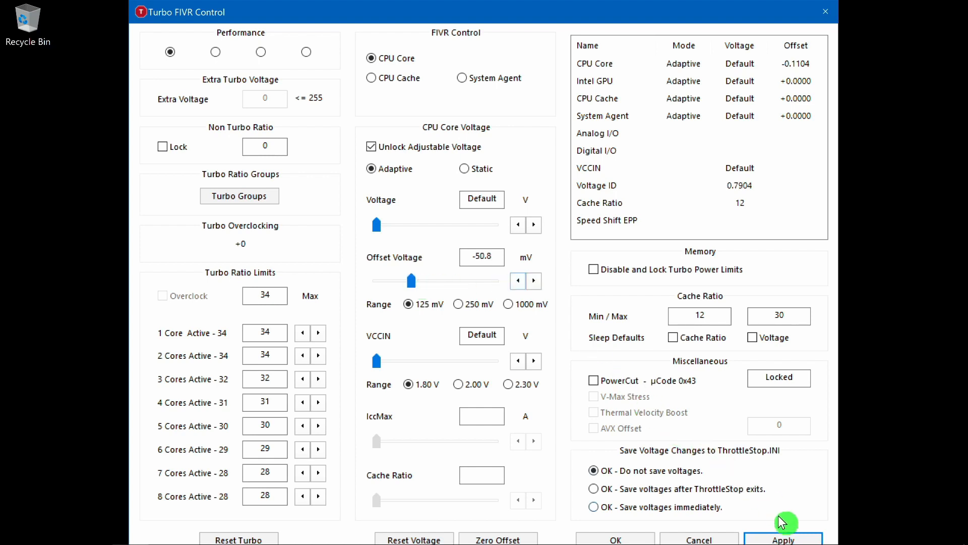
{"action": "left_click", "coordinate": [787, 535]}
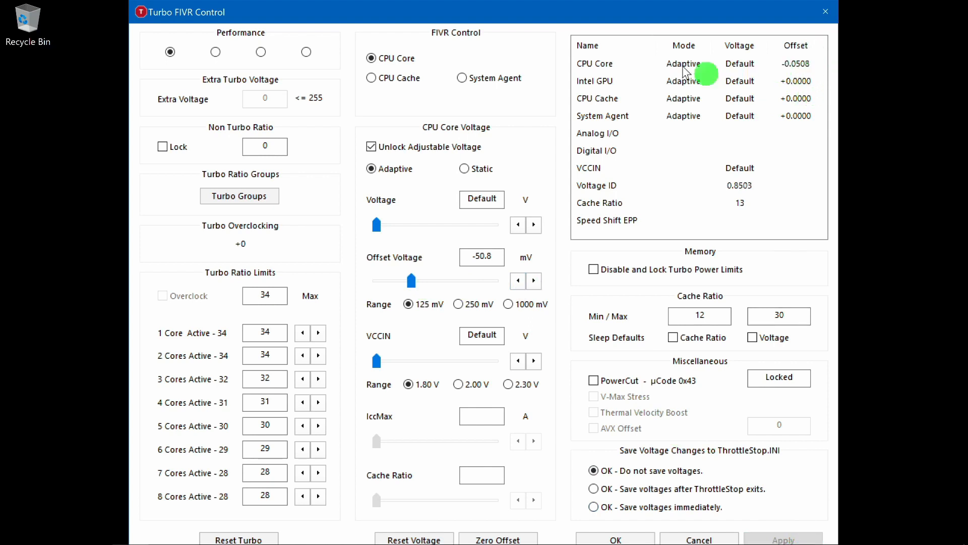
{"action": "left_click", "coordinate": [624, 537]}
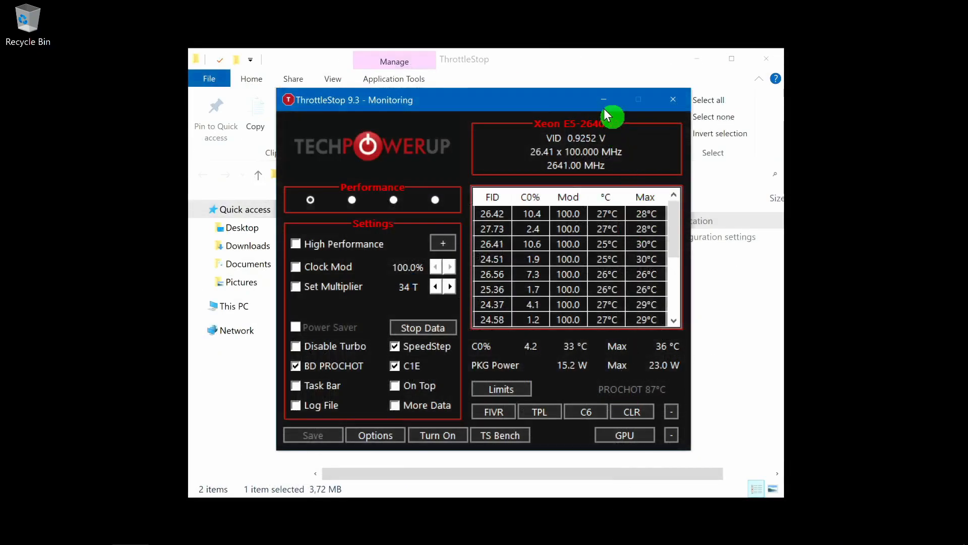
Minimize ThrottleStop and its folder, and launch OCCT.exe from the OCCT desktop folder in a maximized window
{"action": "left_click", "coordinate": [604, 99]}
{"action": "left_click", "coordinate": [696, 59]}
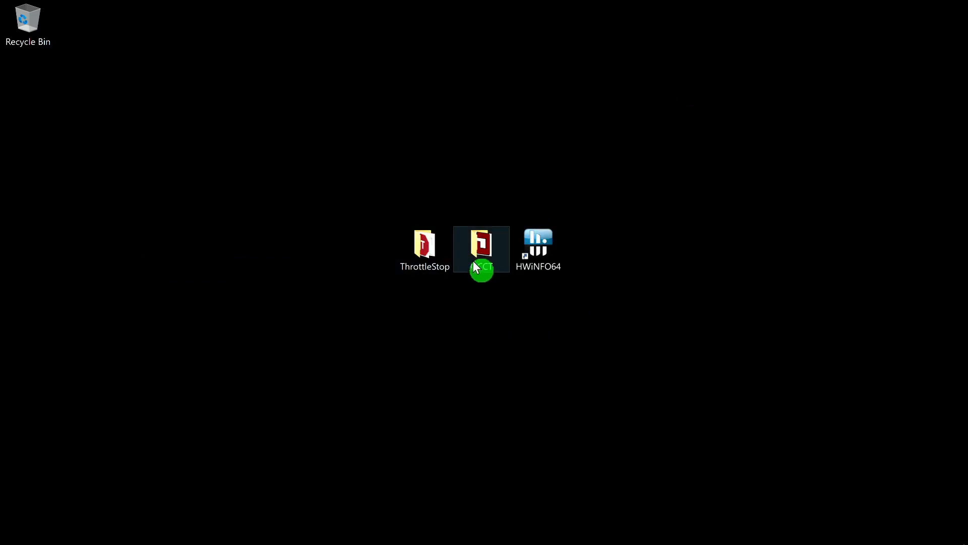
{"action": "double_click", "coordinate": [487, 257]}
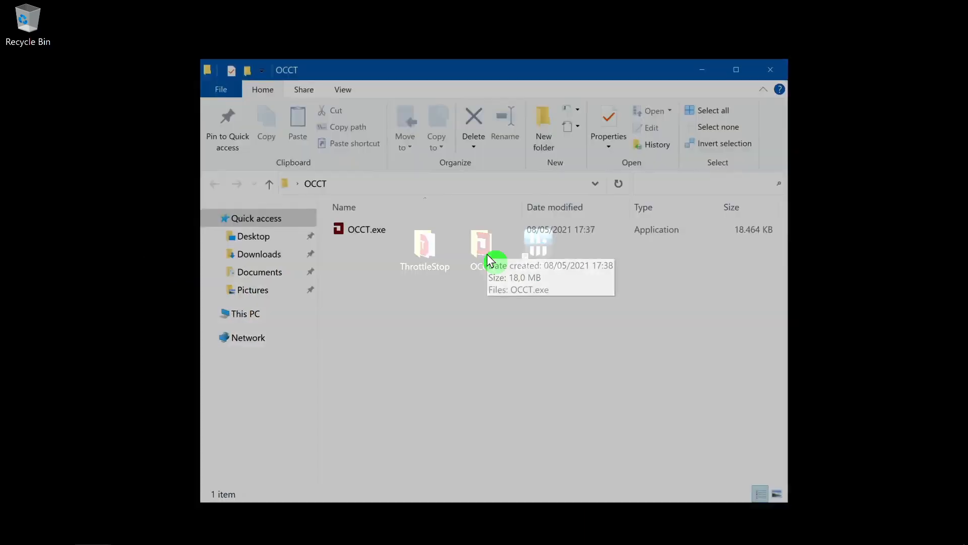
{"action": "key", "text": "Down"}
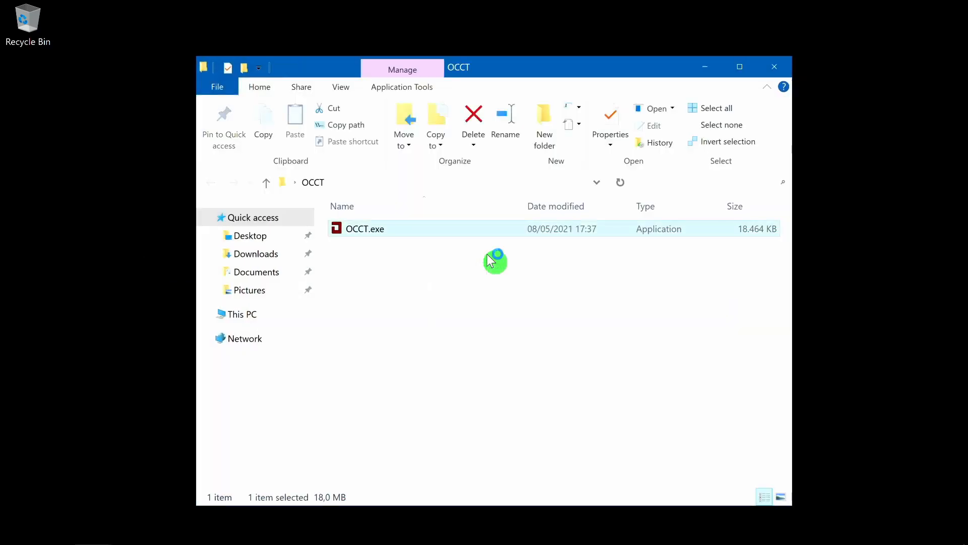
{"action": "key", "text": "Return"}
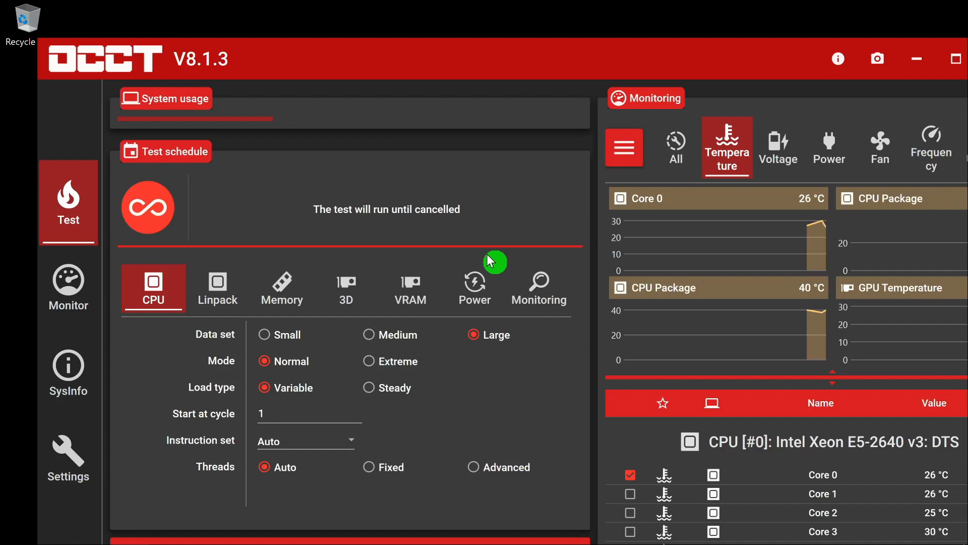
{"action": "left_click", "coordinate": [955, 61]}
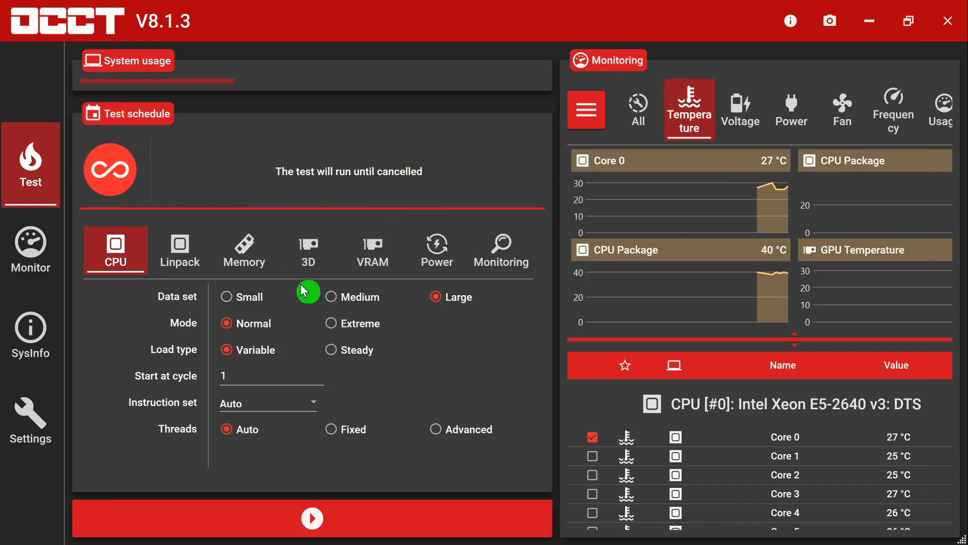
Switch the OCCT test schedule to a timed run with a duration of 1 hour
{"action": "left_click", "coordinate": [114, 175]}
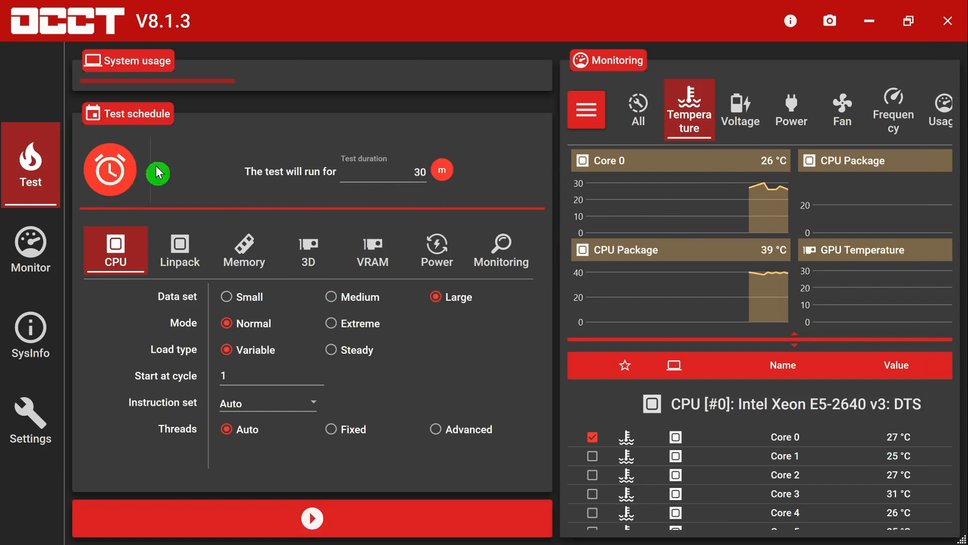
{"action": "double_click", "coordinate": [421, 170]}
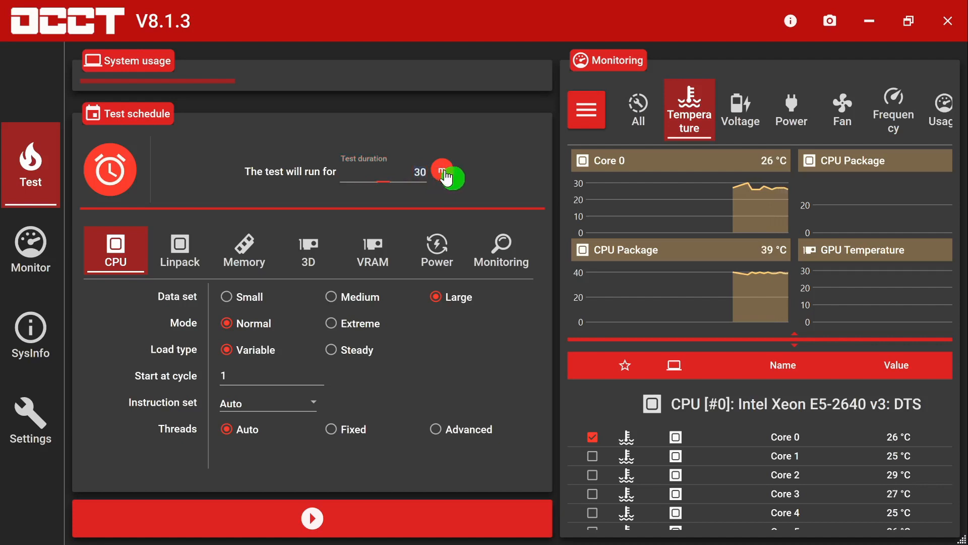
{"action": "left_click", "coordinate": [446, 175]}
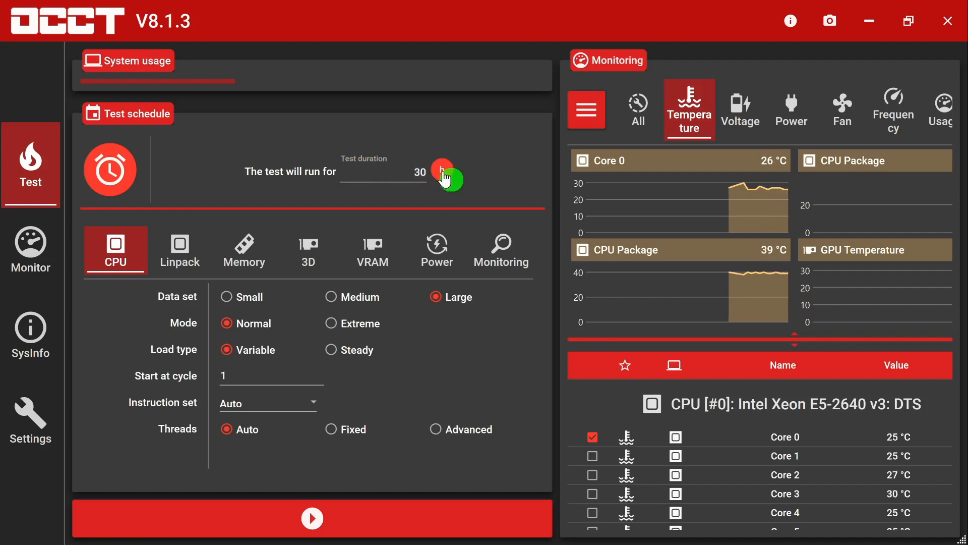
{"action": "left_click", "coordinate": [417, 178]}
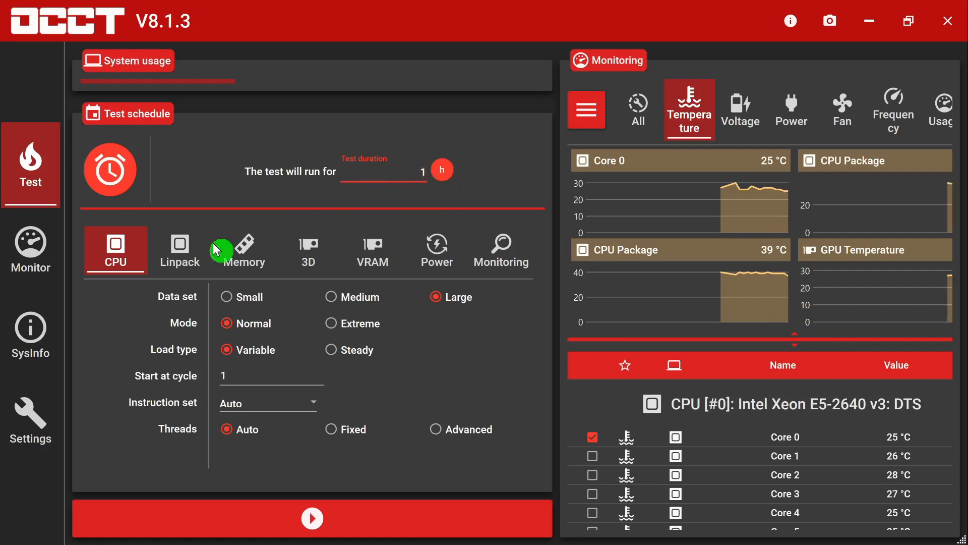
Set the CPU test's instruction set to SSE and start the stress test, continuing past the support notice
{"action": "left_click", "coordinate": [111, 253]}
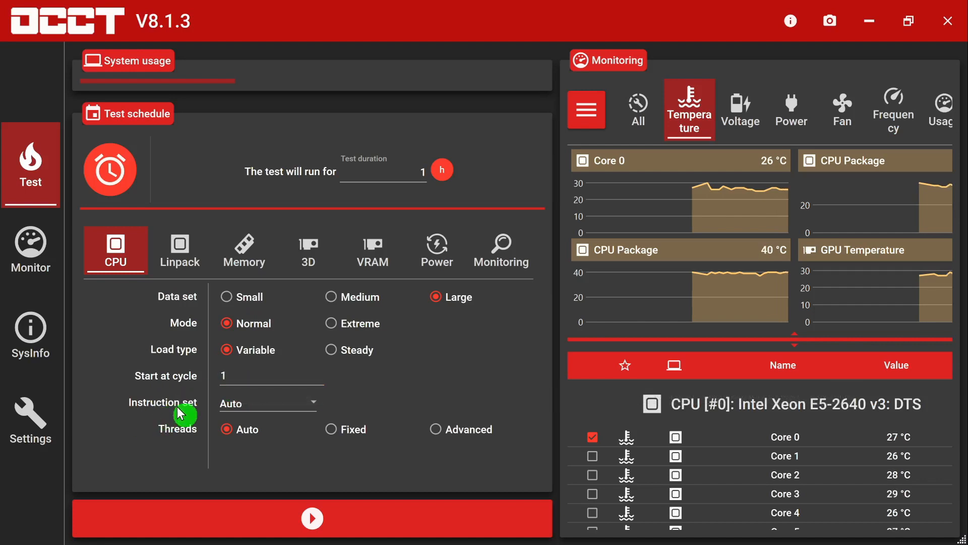
{"action": "left_click", "coordinate": [235, 406]}
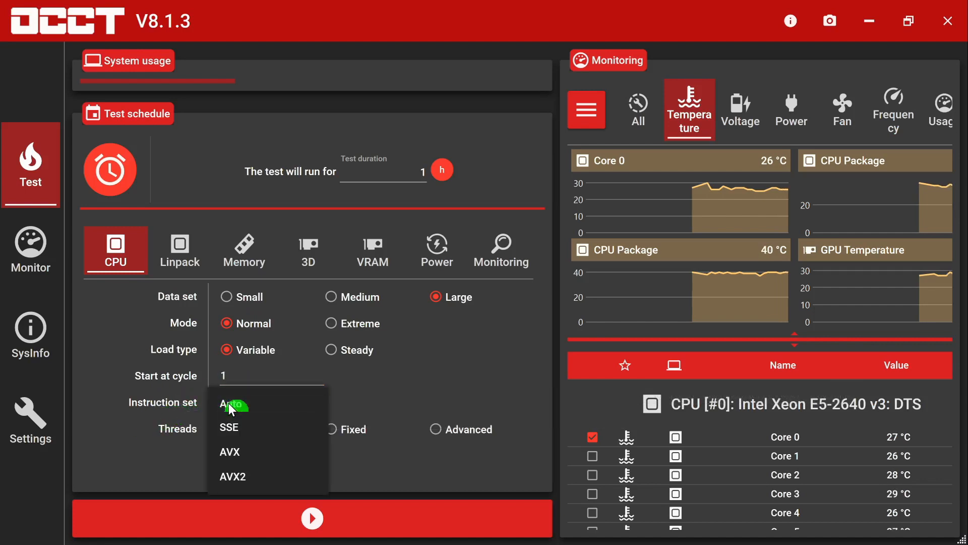
{"action": "left_click", "coordinate": [242, 428]}
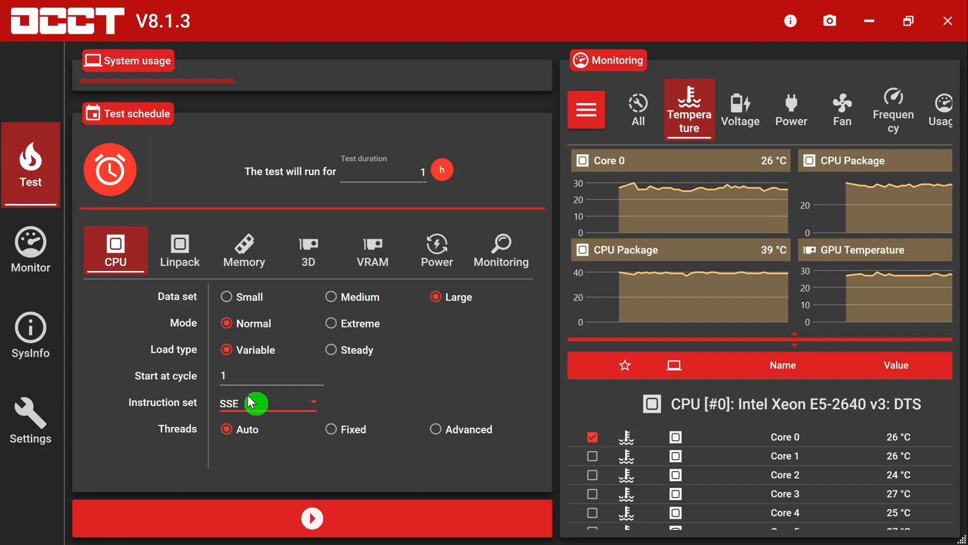
{"action": "left_click", "coordinate": [313, 518]}
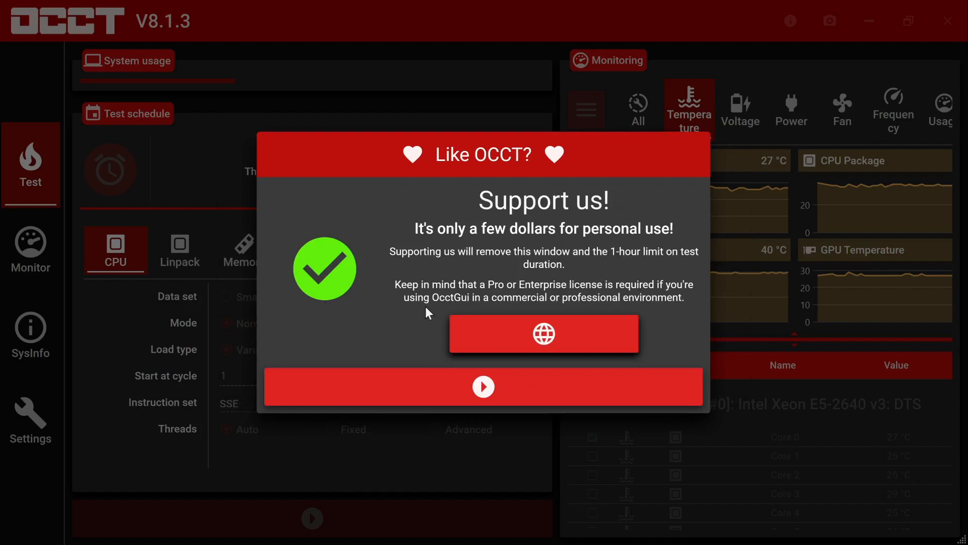
{"action": "left_click", "coordinate": [477, 388]}
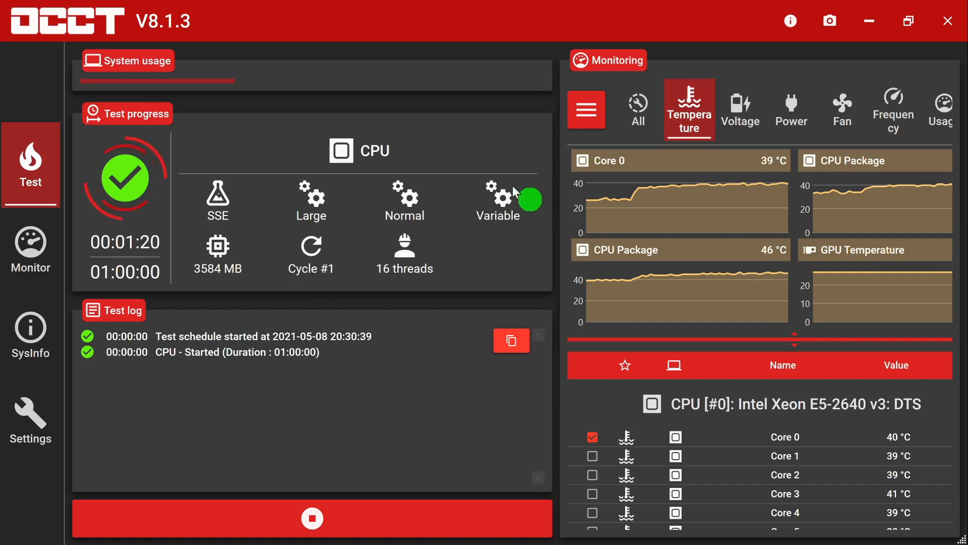
Stop the running CPU stress test and close both OCCT and its folder window
{"action": "left_click", "coordinate": [312, 524]}
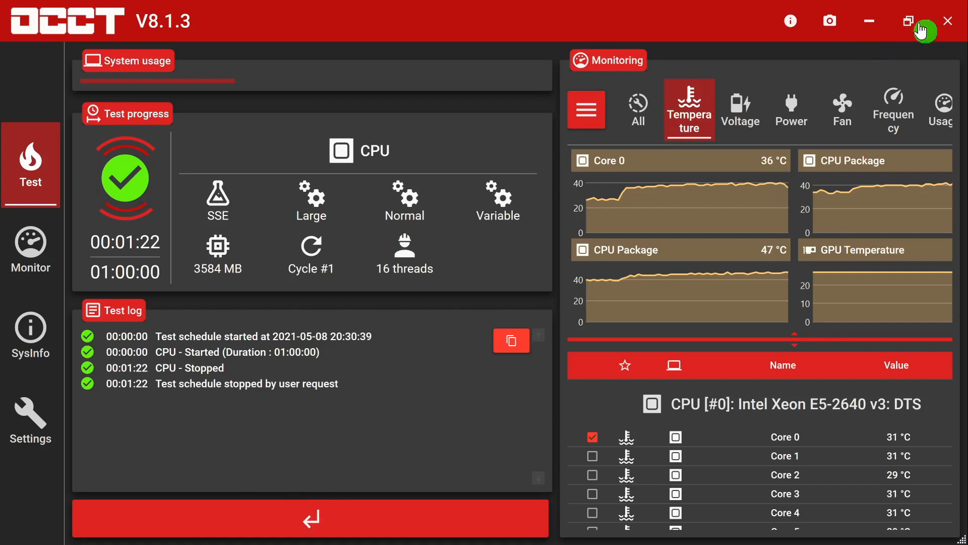
{"action": "left_click", "coordinate": [948, 20]}
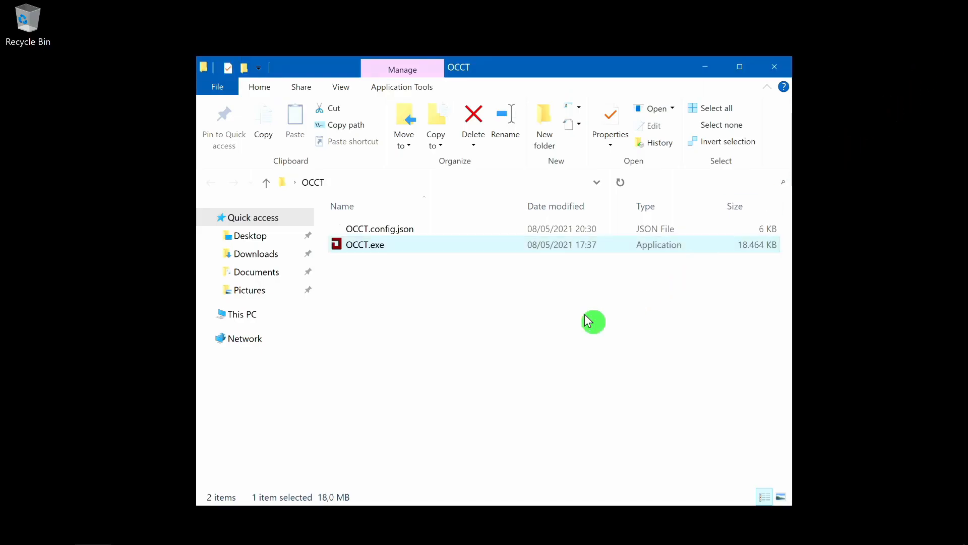
{"action": "left_click", "coordinate": [778, 70]}
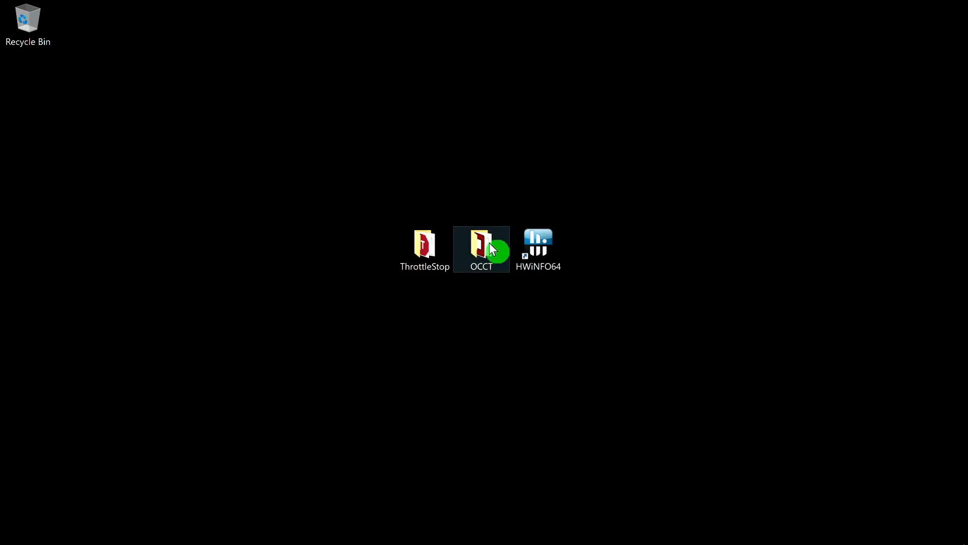
Bring up the HWiNFO64 sensor status, examine Total Errors under Windows Hardware Errors (WHEA), and minimize the window
{"action": "double_click", "coordinate": [543, 232]}
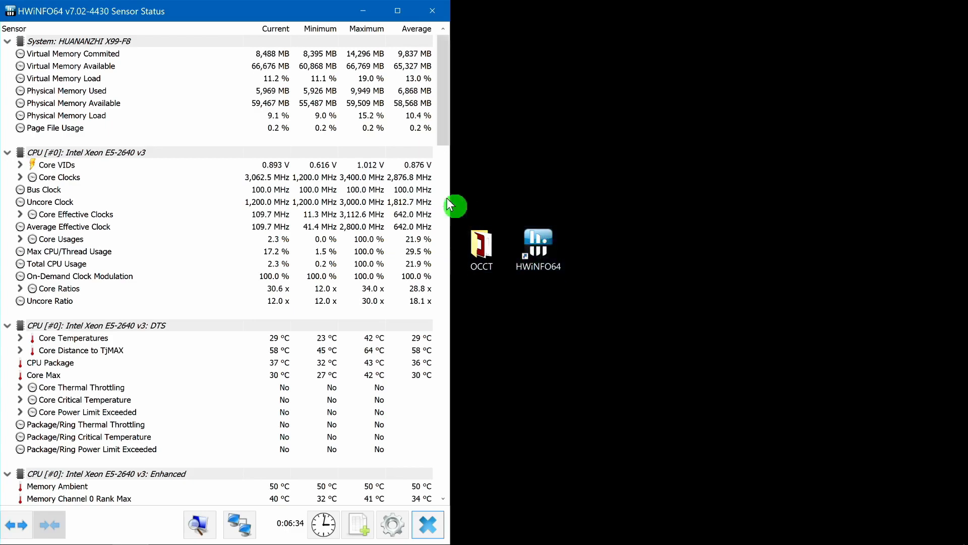
{"action": "left_click_drag", "start_coordinate": [446, 89], "coordinate": [454, 463]}
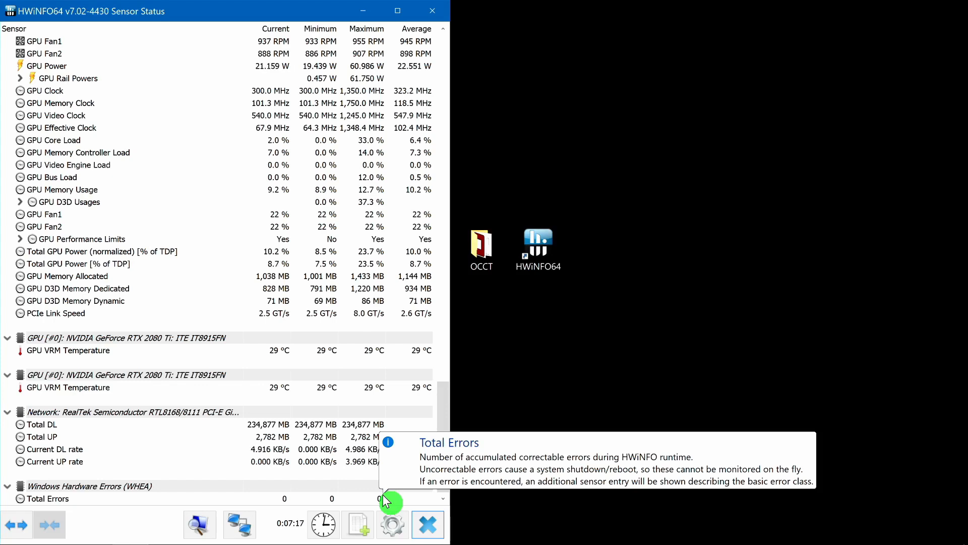
{"action": "left_click", "coordinate": [361, 15]}
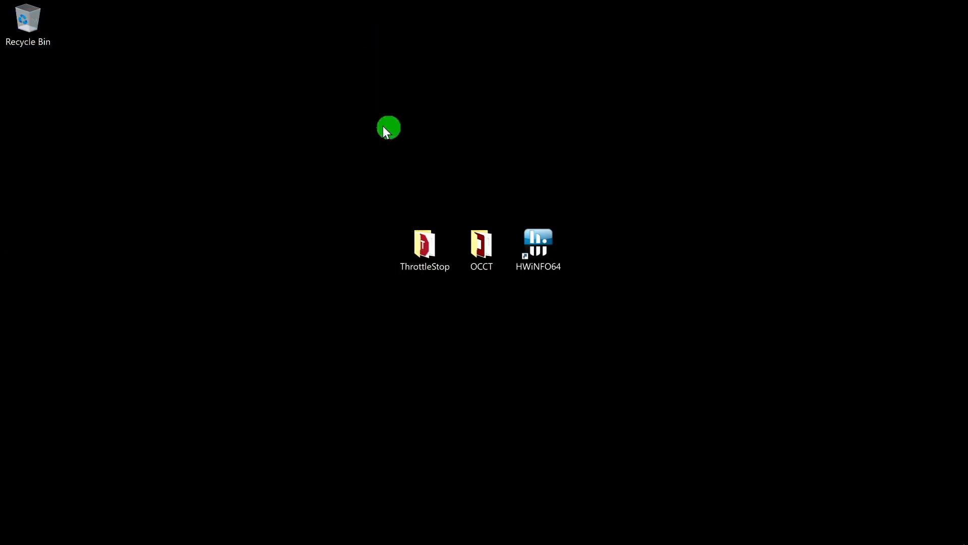
Launch ThrottleStop.exe from the ThrottleStop desktop folder and open its FIVR control
{"action": "double_click", "coordinate": [431, 253]}
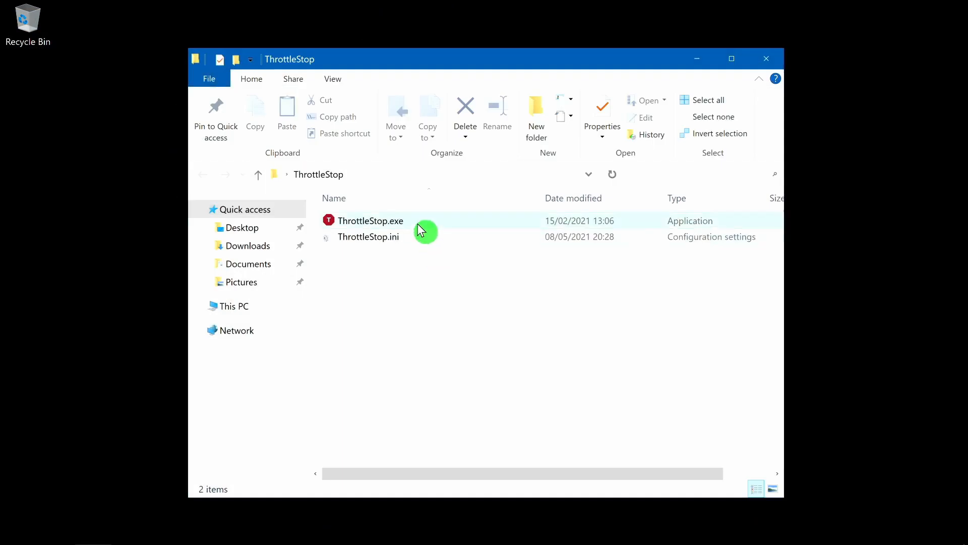
{"action": "double_click", "coordinate": [426, 222]}
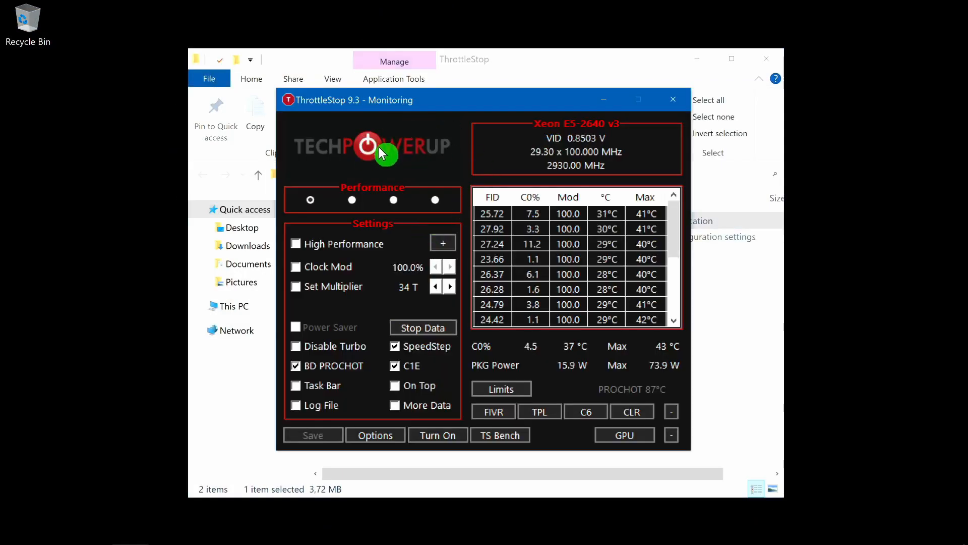
{"action": "left_click", "coordinate": [497, 412]}
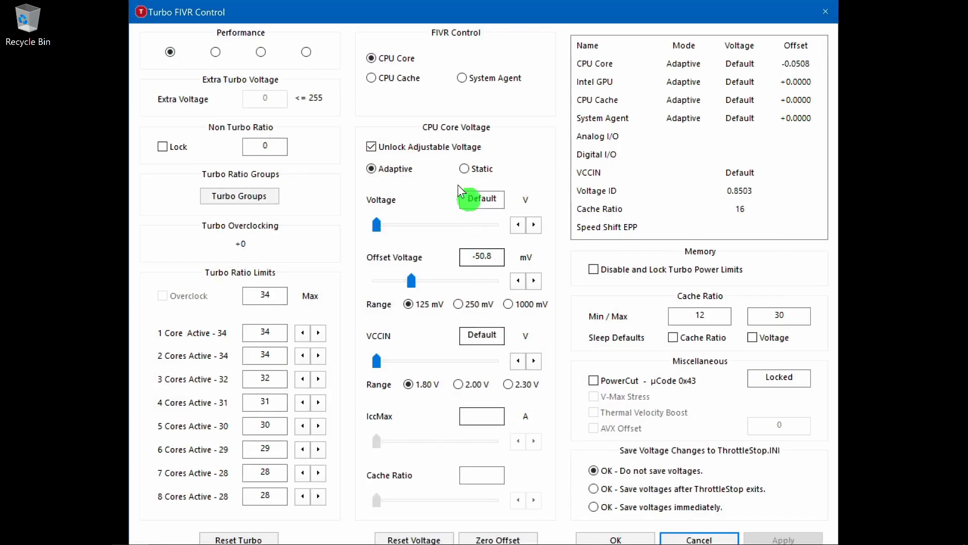
Disable Unlock Adjustable Voltage for the CPU Core, reset its voltage to default and apply the change
{"action": "left_click", "coordinate": [409, 148]}
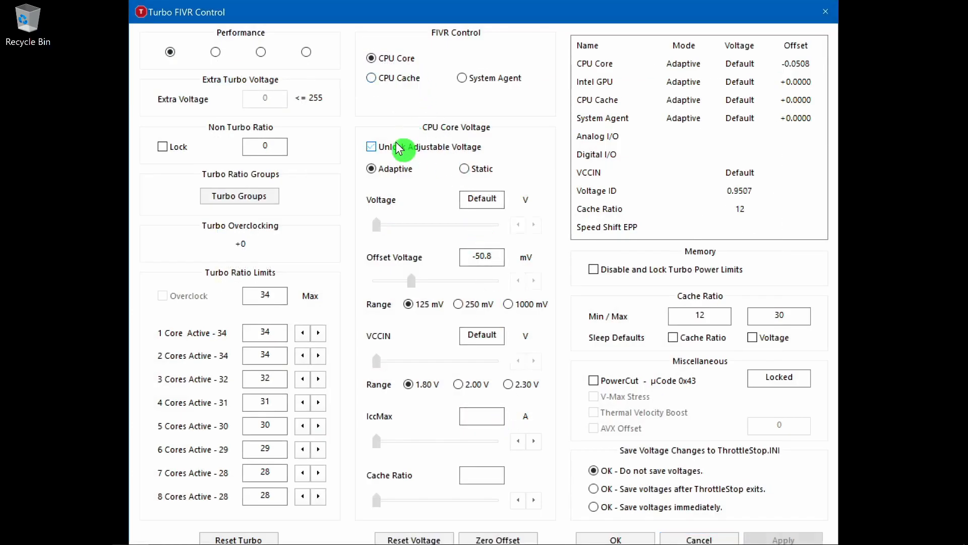
{"action": "left_click", "coordinate": [407, 539]}
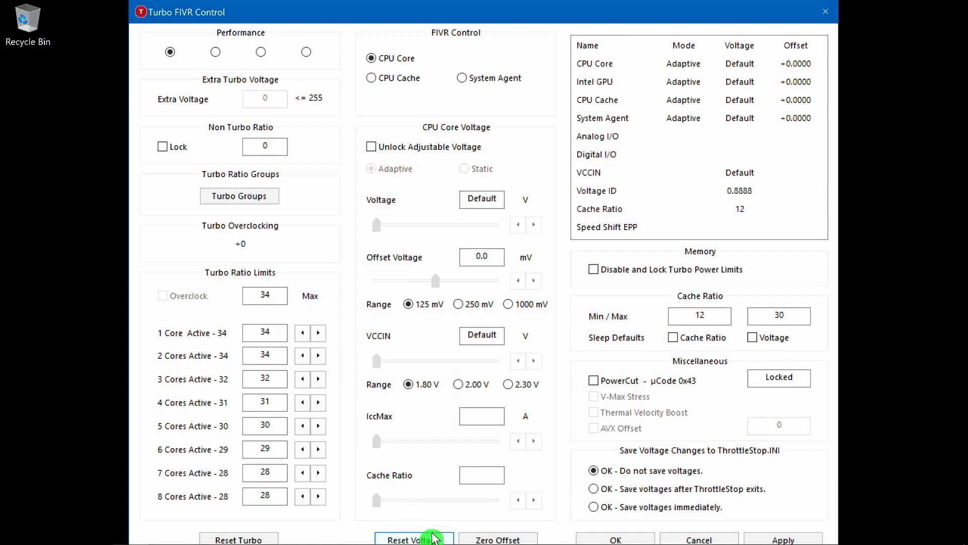
{"action": "left_click", "coordinate": [783, 537]}
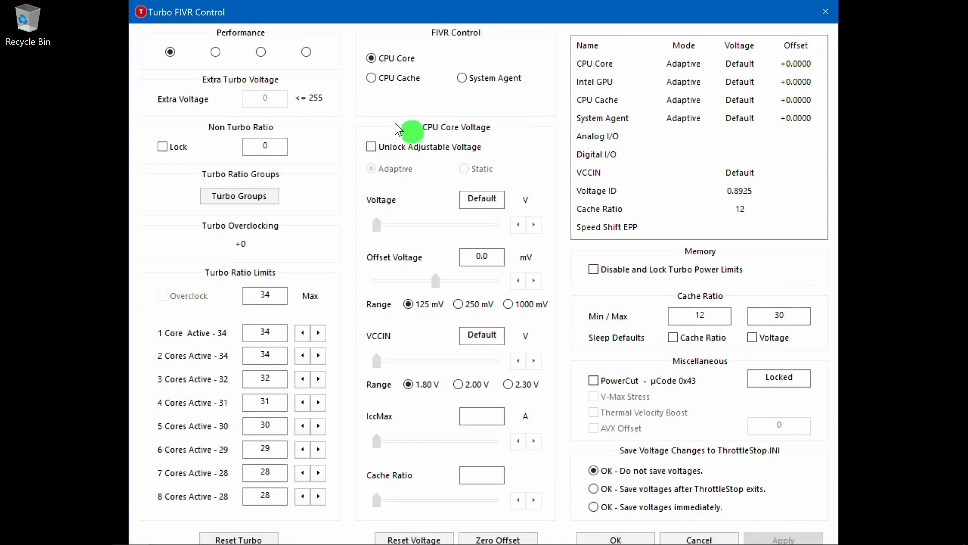
Unlock adjustable voltage for the CPU Cache, set its offset voltage to -80.1 mV, apply it and close the FIVR control with the change accepted
{"action": "left_click", "coordinate": [400, 82]}
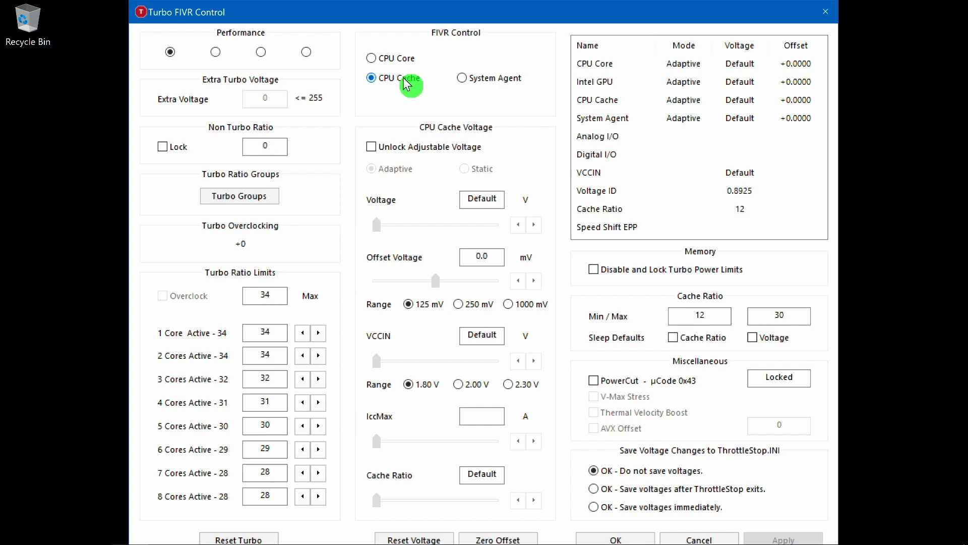
{"action": "left_click", "coordinate": [406, 147]}
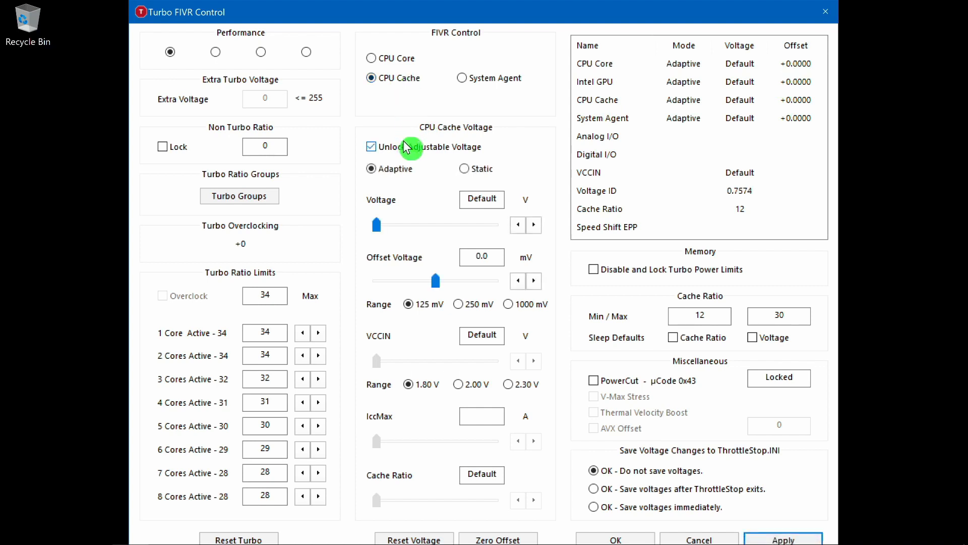
{"action": "left_click_drag", "start_coordinate": [435, 279], "coordinate": [395, 274]}
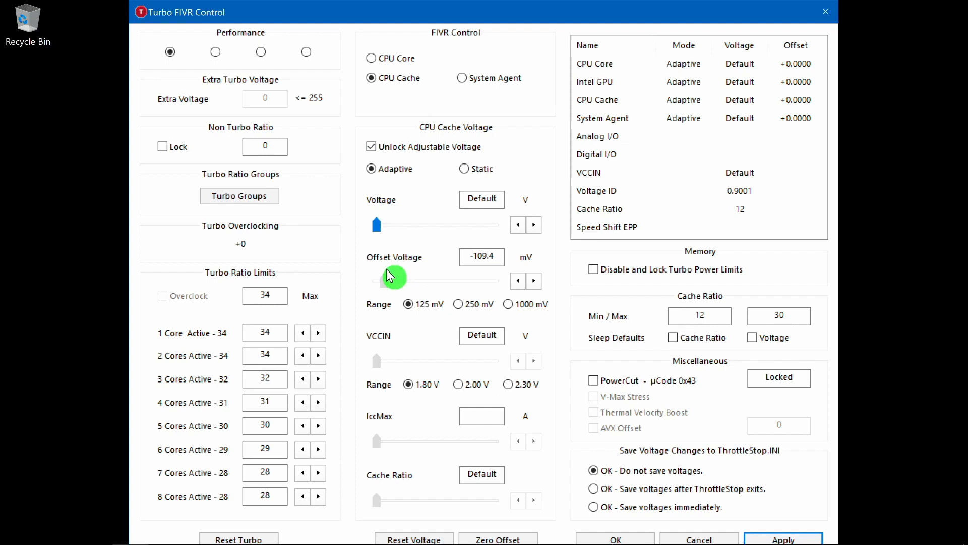
{"action": "left_click", "coordinate": [534, 280]}
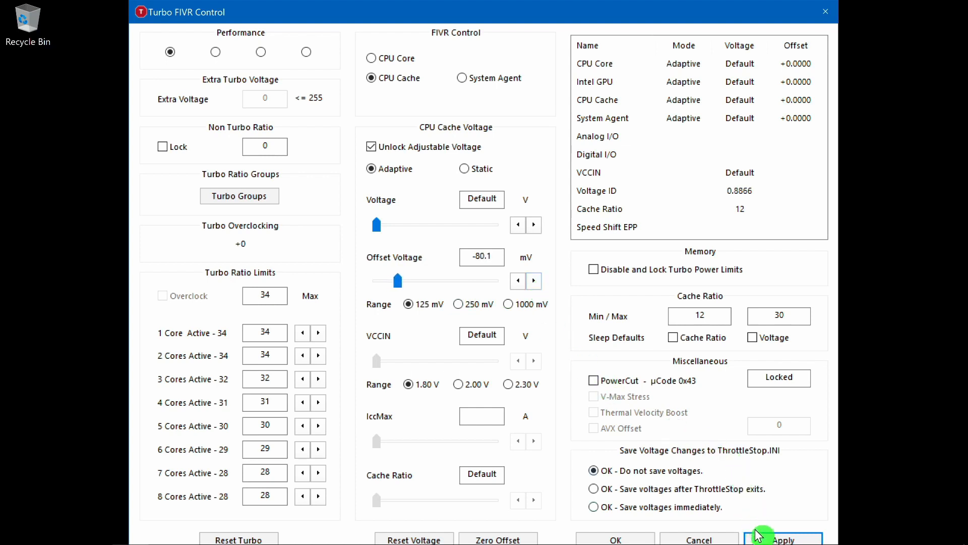
{"action": "left_click", "coordinate": [783, 540]}
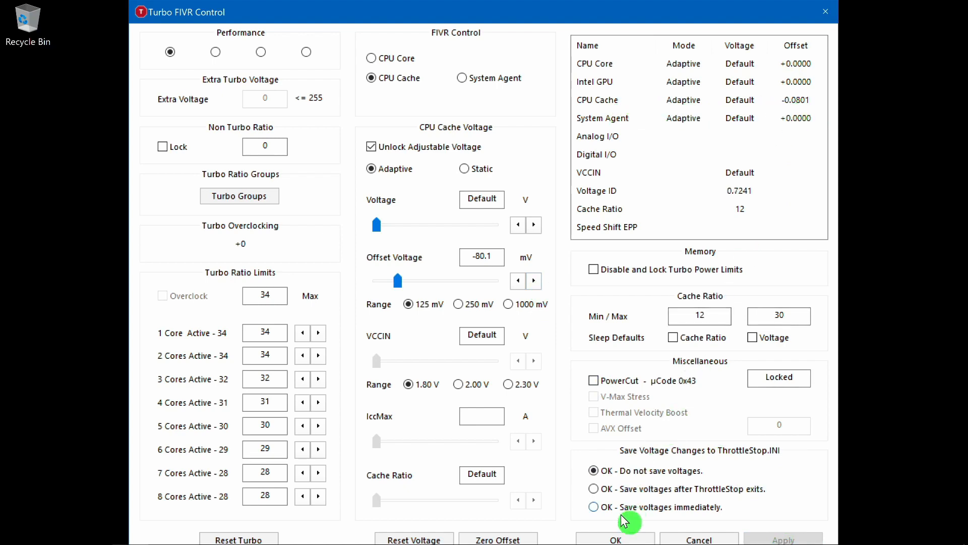
{"action": "left_click", "coordinate": [624, 539]}
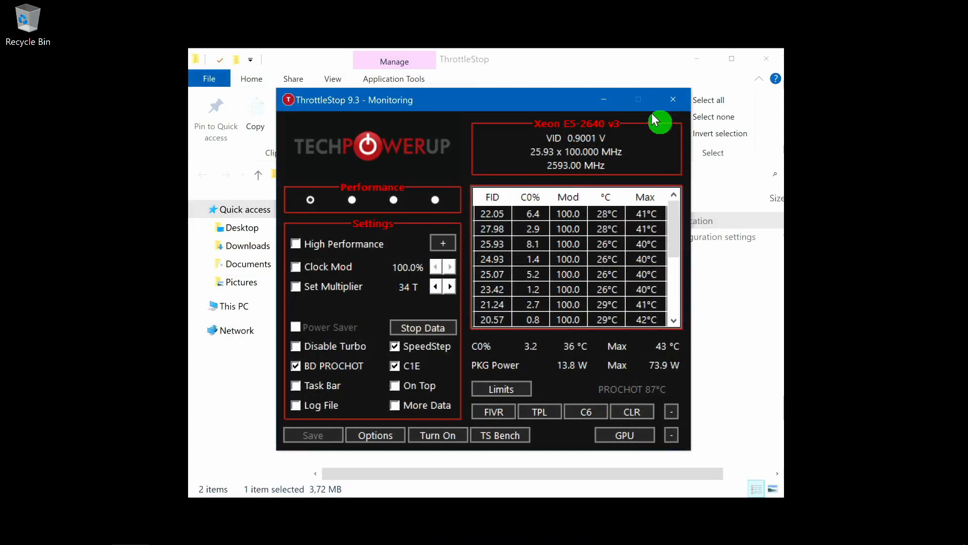
Minimize ThrottleStop and its folder window, and launch OCCT.exe from the OCCT desktop folder
{"action": "left_click", "coordinate": [621, 101]}
{"action": "left_click", "coordinate": [697, 59]}
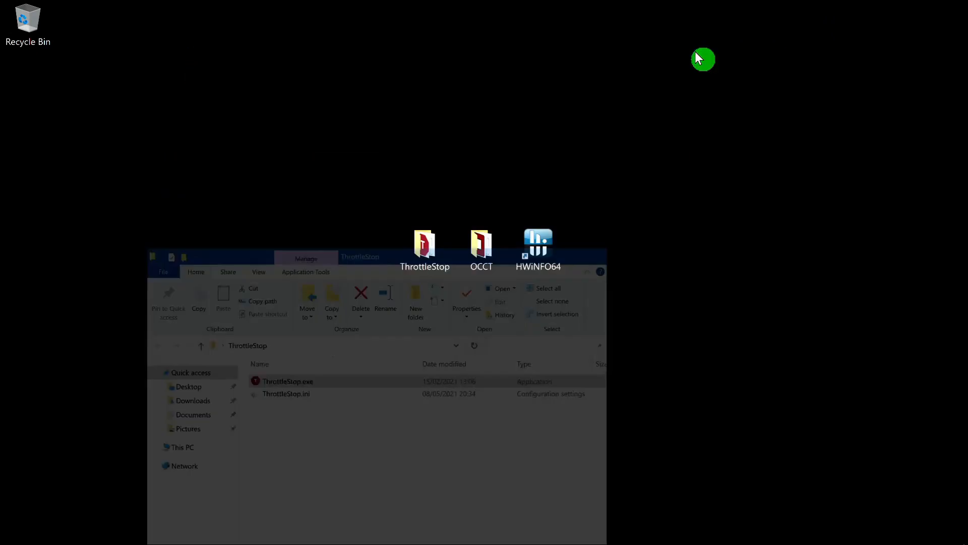
{"action": "double_click", "coordinate": [494, 245]}
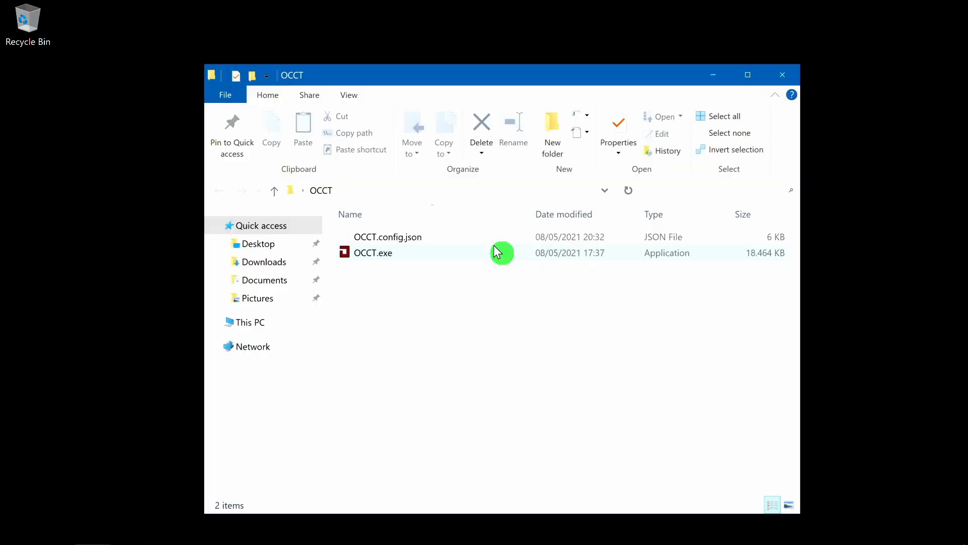
{"action": "left_click", "coordinate": [431, 257]}
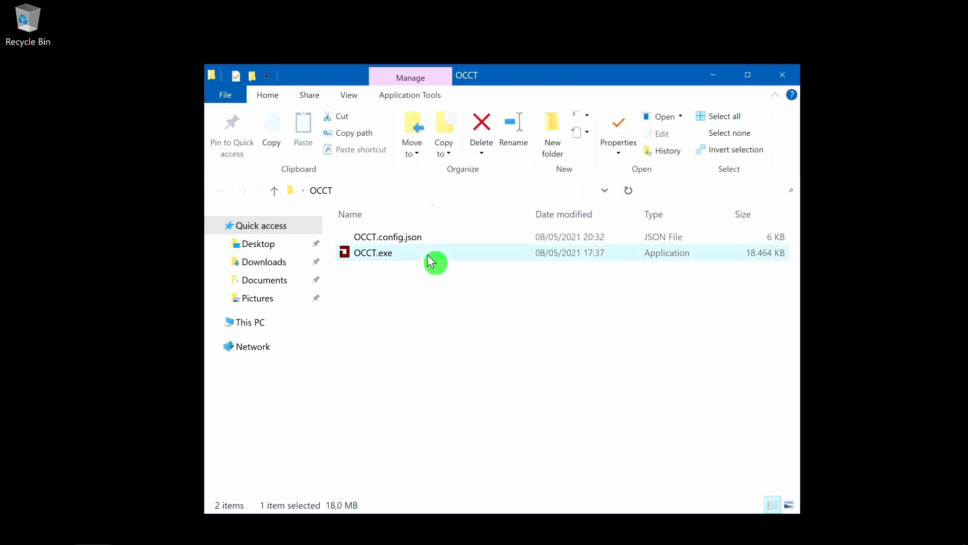
{"action": "double_click", "coordinate": [430, 258]}
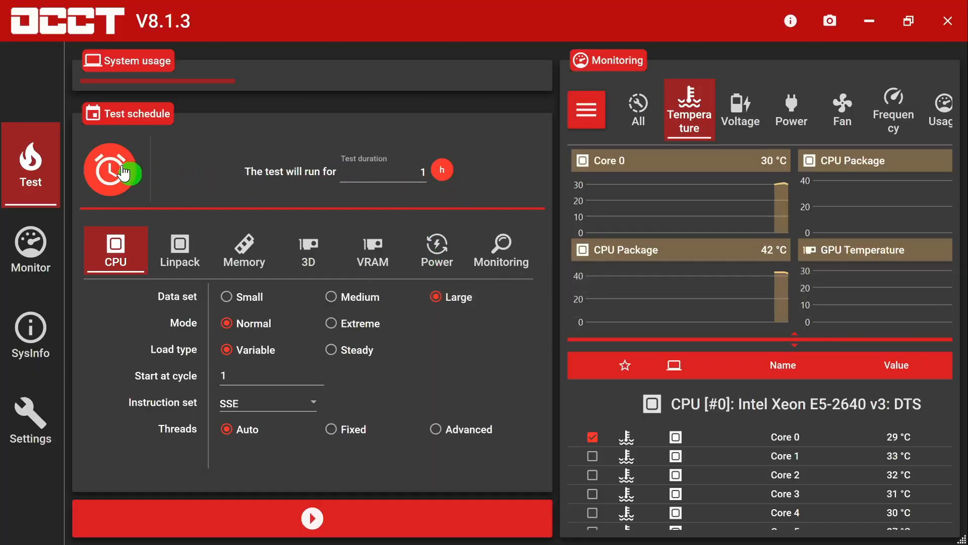
Choose the Linpack test, set its memory to 8192 MiB and start the run, continuing past the support notice
{"action": "left_click", "coordinate": [181, 261]}
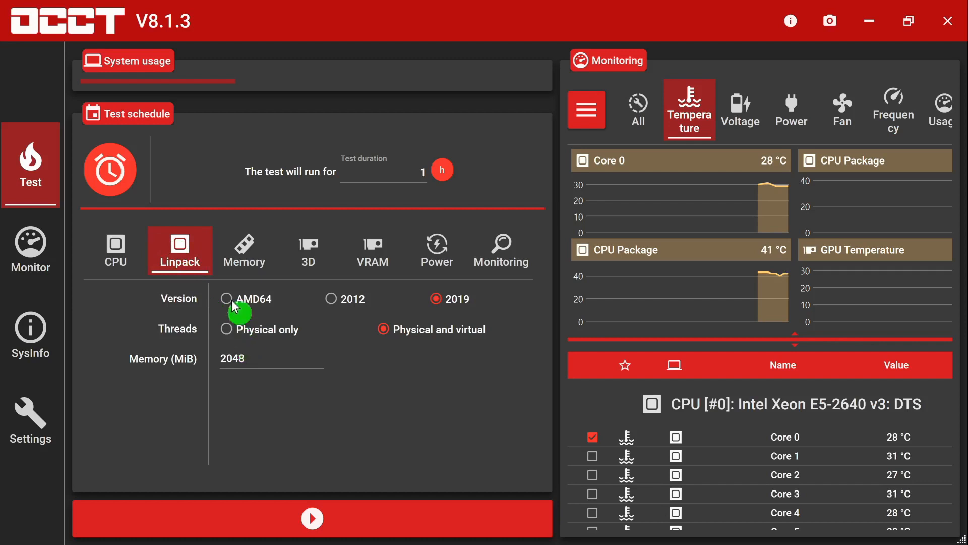
{"action": "left_click", "coordinate": [245, 257]}
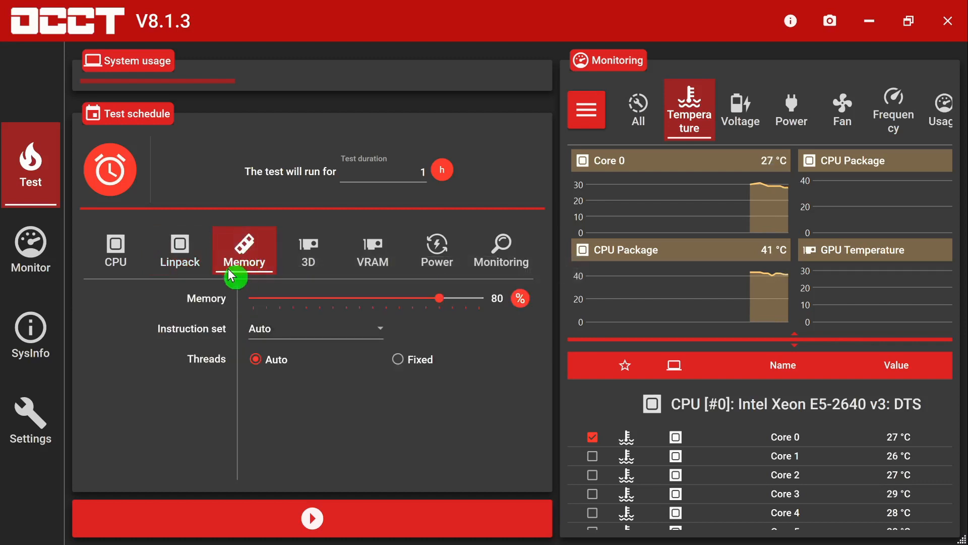
{"action": "left_click", "coordinate": [188, 259]}
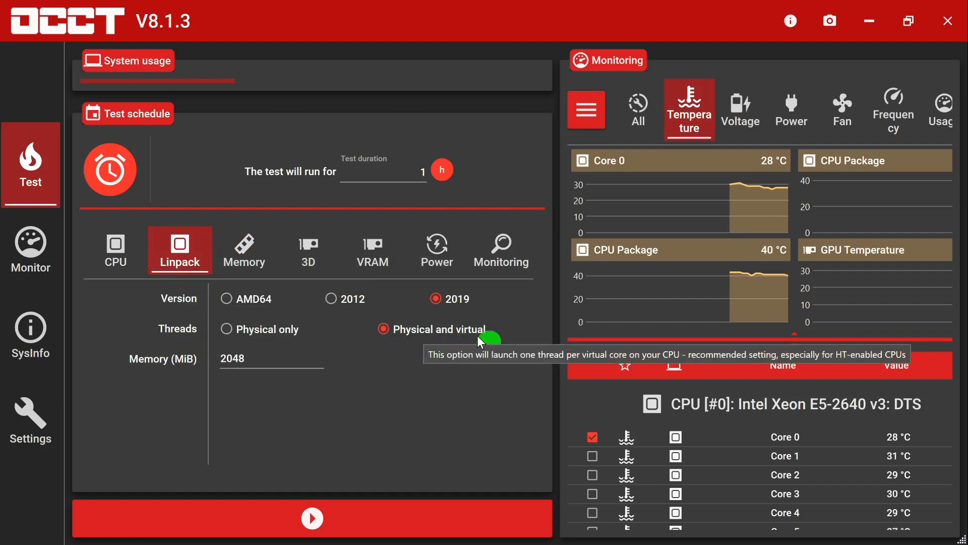
{"action": "double_click", "coordinate": [251, 358]}
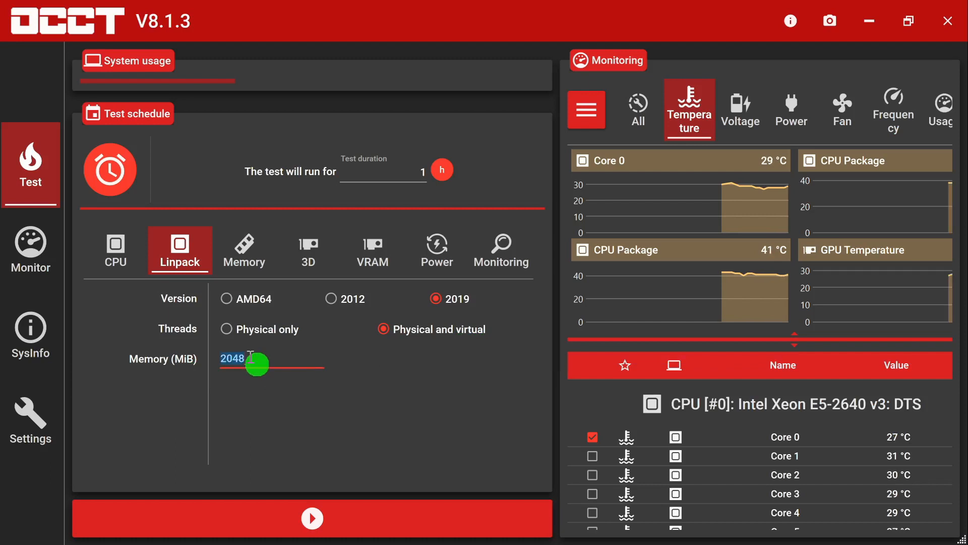
{"action": "type", "text": "4096"}
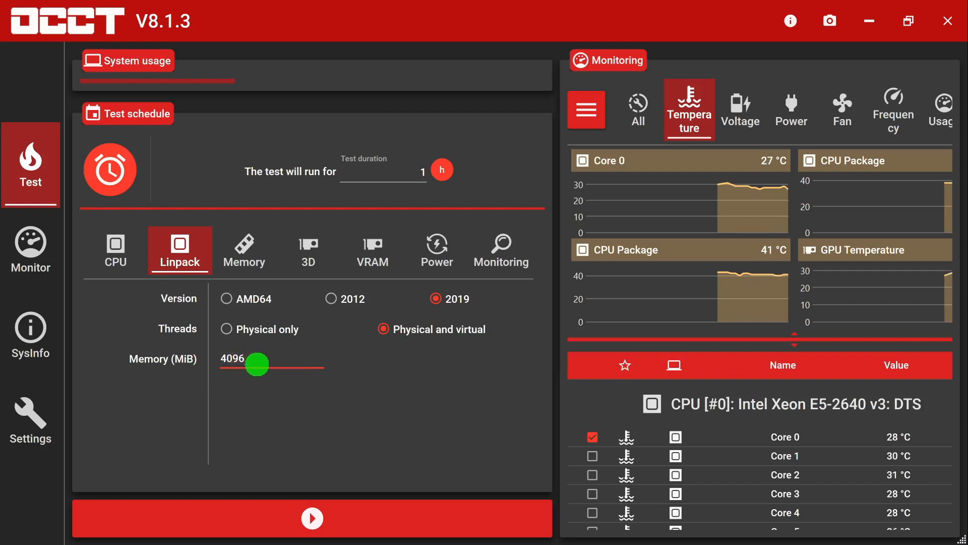
{"action": "key", "text": "BackSpace"}
{"action": "key", "text": "BackSpace"}
{"action": "key", "text": "BackSpace"}
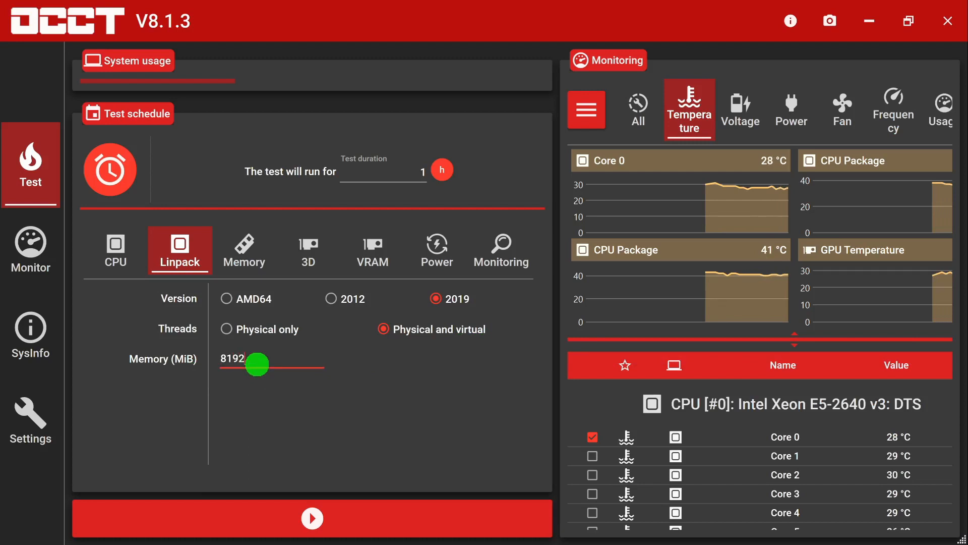
{"action": "left_click", "coordinate": [311, 519]}
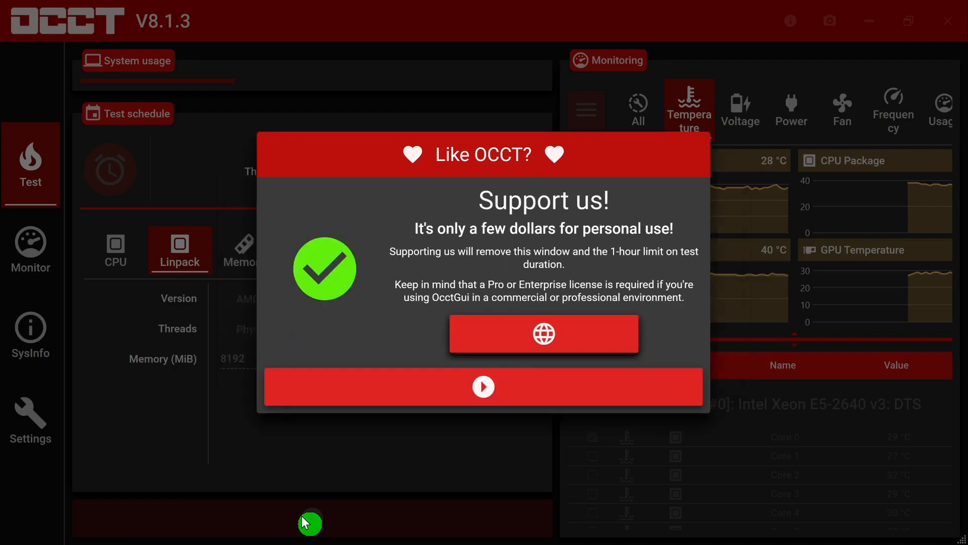
{"action": "left_click", "coordinate": [498, 379]}
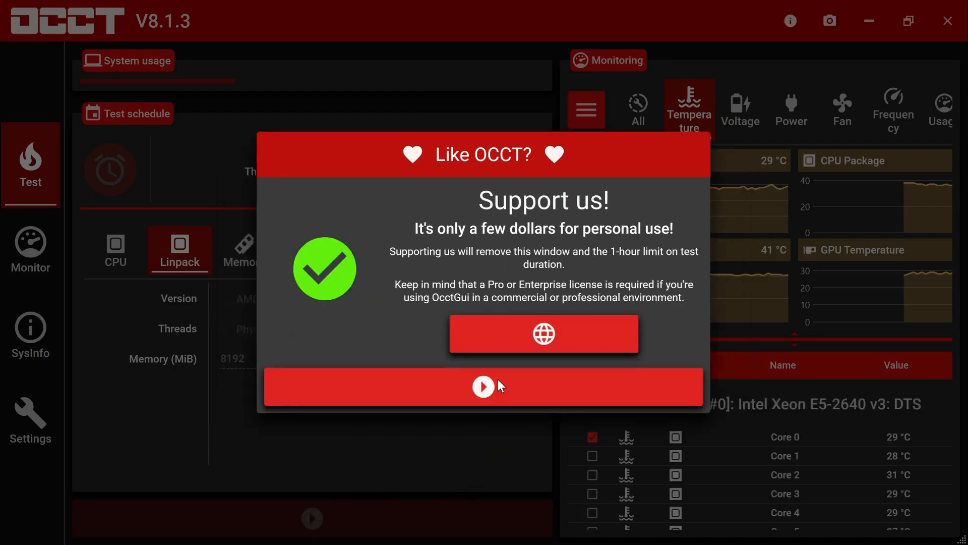
Continue past the support notice to run the Linpack test, stop it after a few seconds, and minimize OCCT and its folder window
{"action": "left_click", "coordinate": [498, 380]}
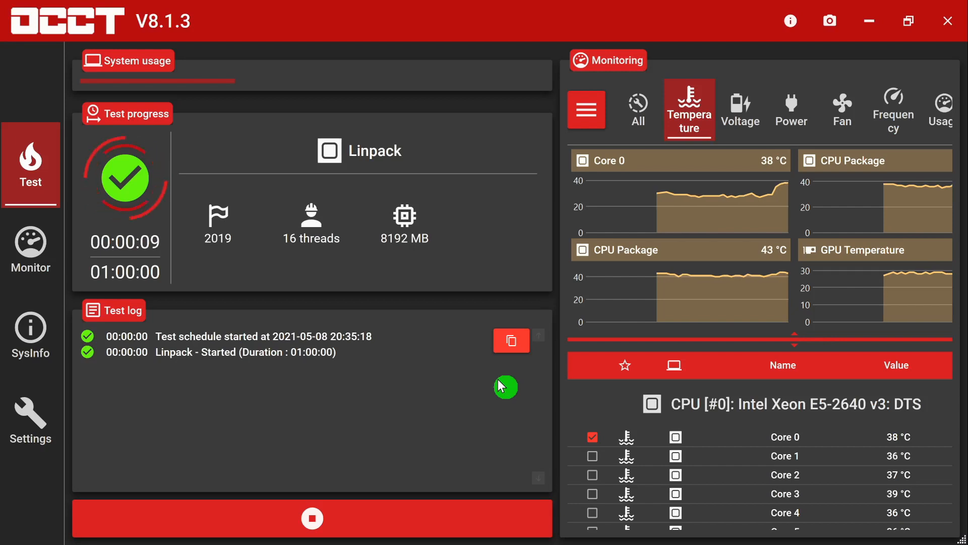
{"action": "left_click", "coordinate": [313, 522]}
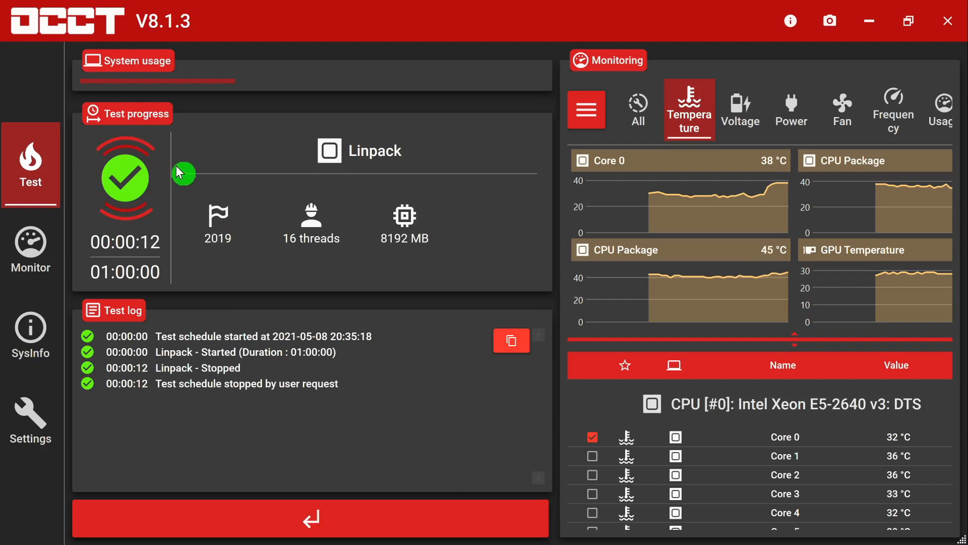
{"action": "left_click", "coordinate": [868, 22]}
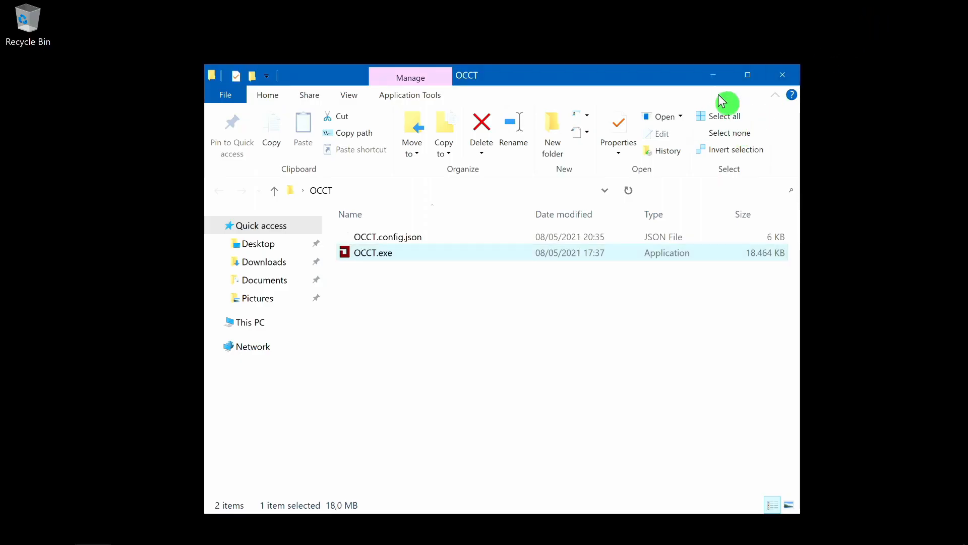
{"action": "left_click", "coordinate": [715, 81]}
Open the HWiNFO64 sensor status, check Total Errors under Windows Hardware Errors (WHEA), and minimize the window
{"action": "left_click", "coordinate": [540, 248]}
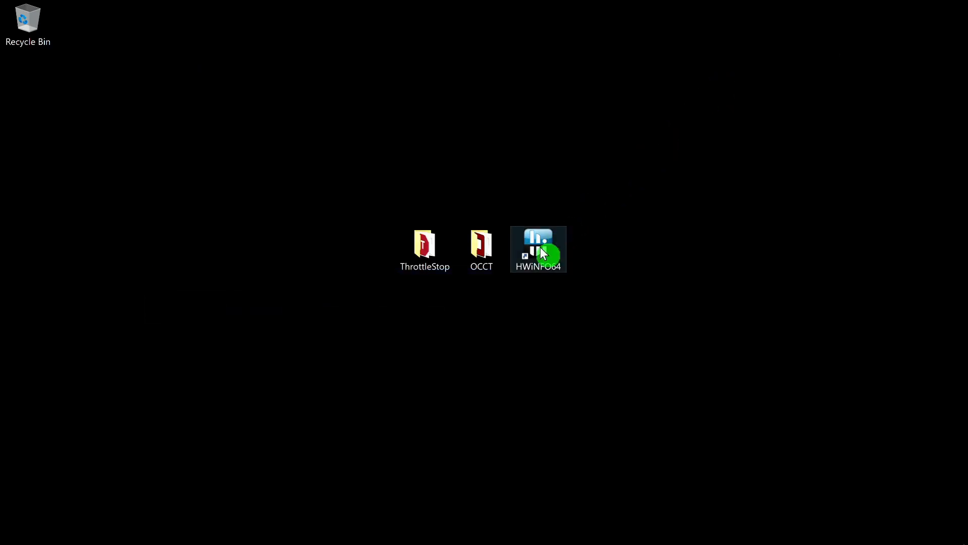
{"action": "double_click", "coordinate": [540, 247]}
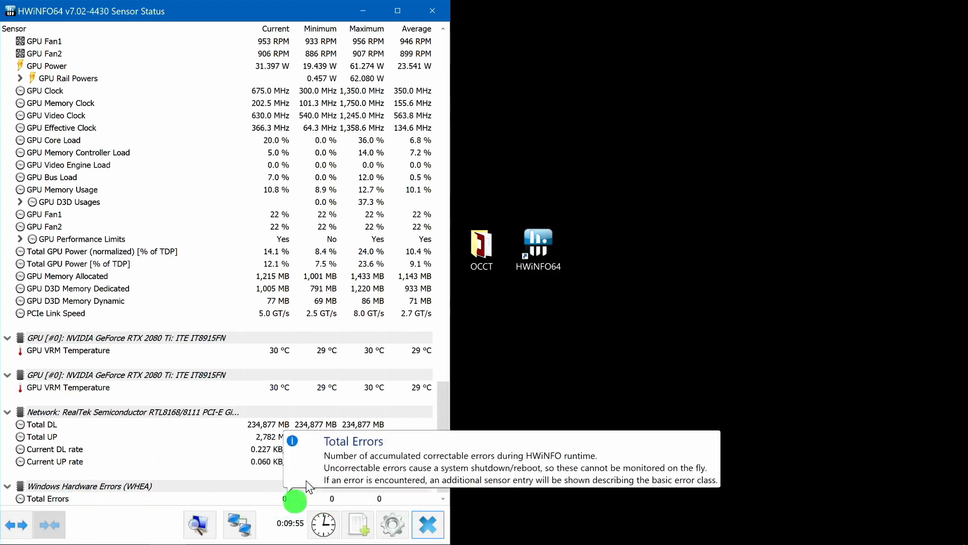
{"action": "left_click", "coordinate": [363, 16]}
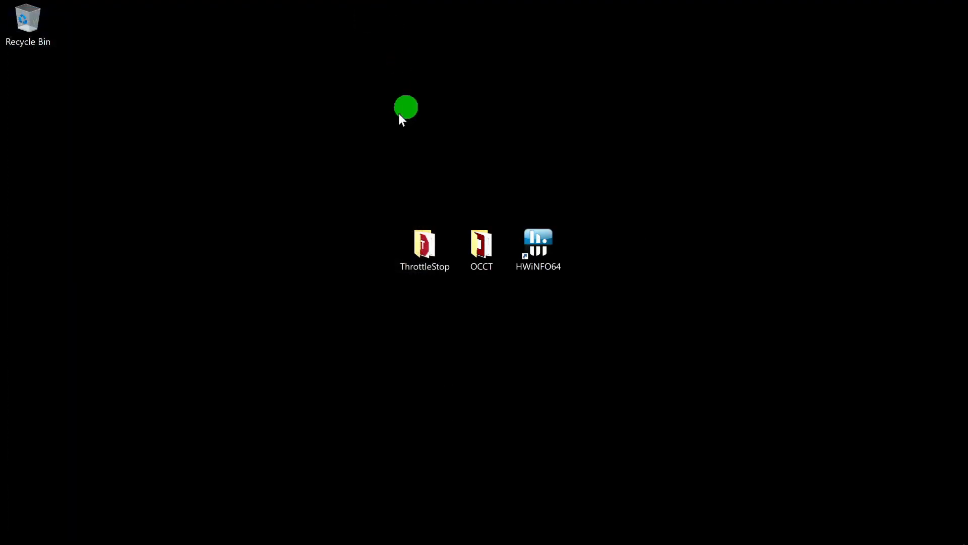
Launch ThrottleStop.exe from the ThrottleStop desktop folder and open its Turbo FIVR Control
{"action": "double_click", "coordinate": [438, 240]}
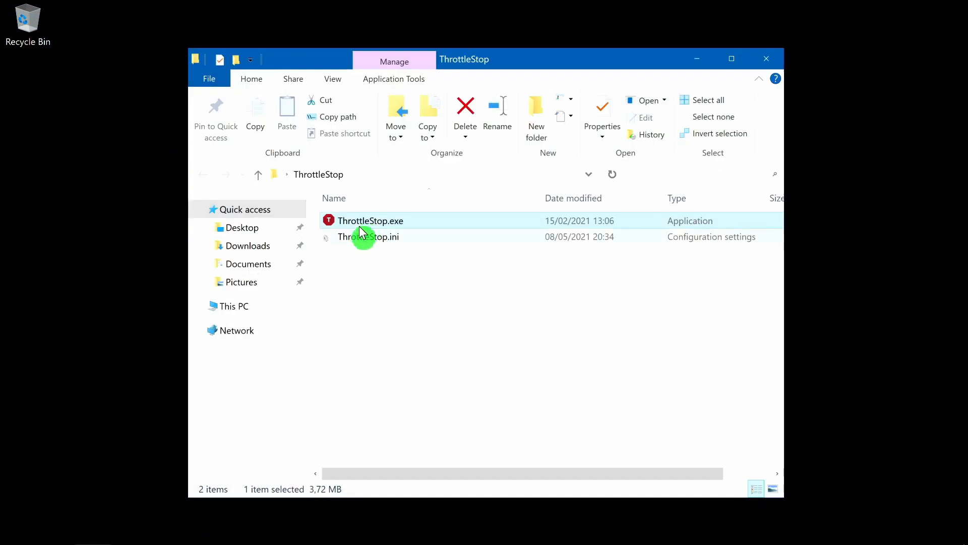
{"action": "double_click", "coordinate": [375, 227]}
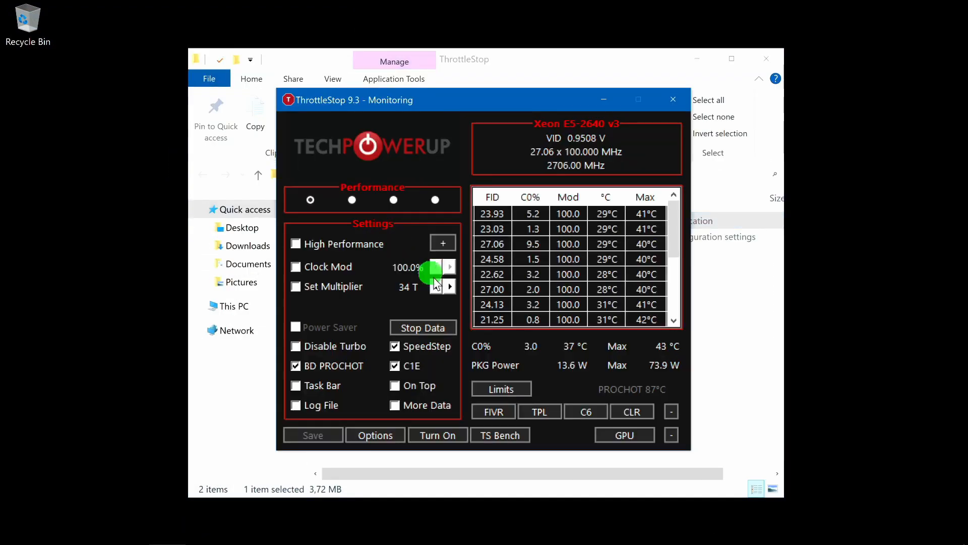
{"action": "left_click", "coordinate": [500, 411]}
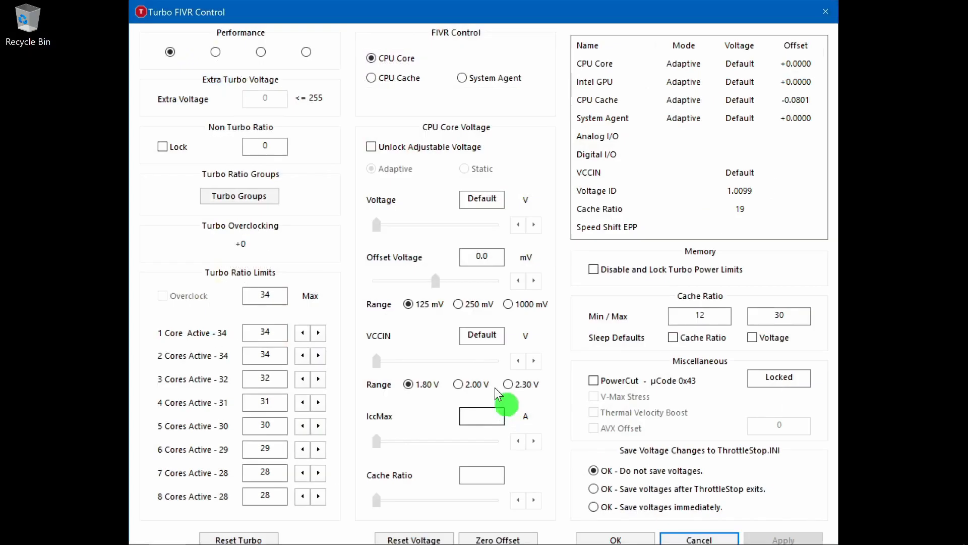
Unlock adjustable voltage for the CPU Core, set its offset voltage to -50.8 mV, apply it and close the FIVR control with the change accepted
{"action": "left_click", "coordinate": [383, 61]}
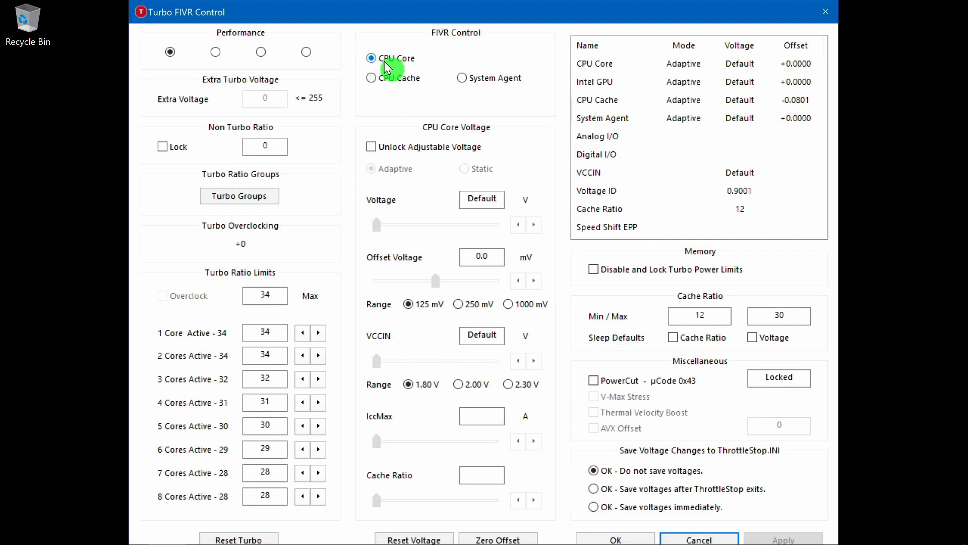
{"action": "left_click", "coordinate": [396, 148]}
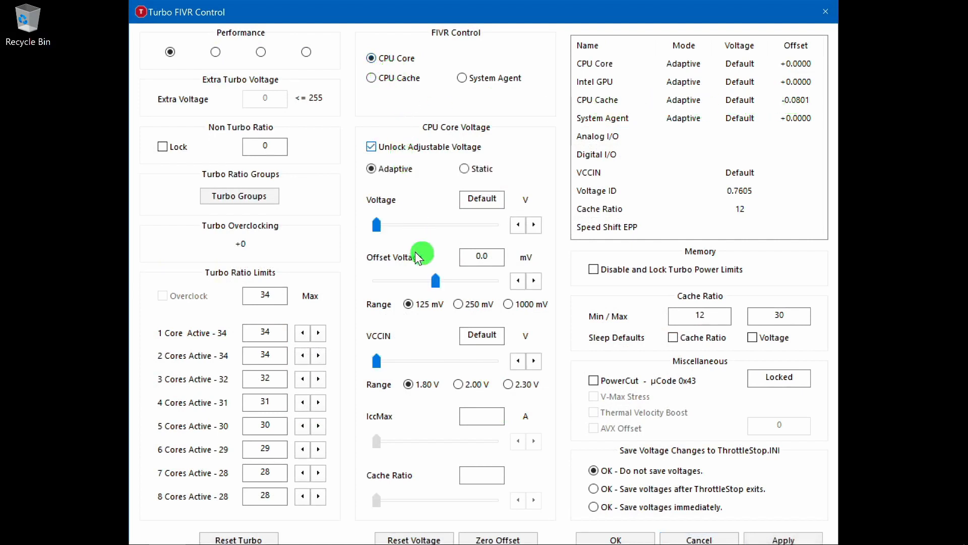
{"action": "left_click_drag", "start_coordinate": [436, 281], "coordinate": [426, 283]}
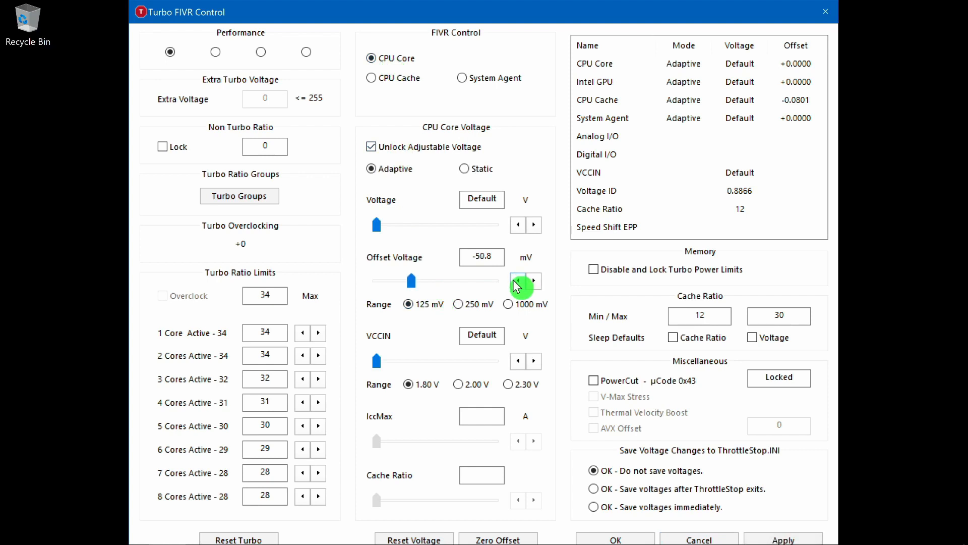
{"action": "left_click", "coordinate": [783, 538]}
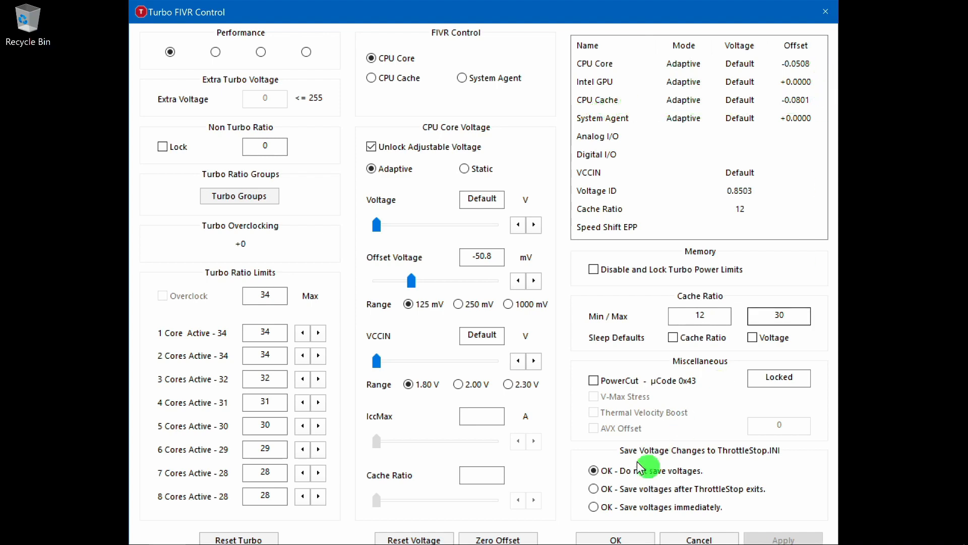
{"action": "left_click", "coordinate": [598, 538]}
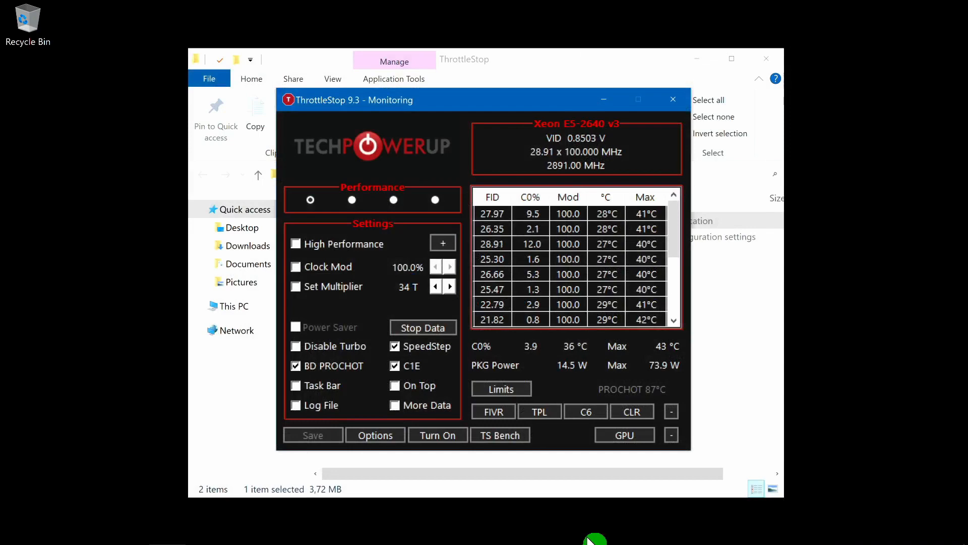
Minimize ThrottleStop and its folder window, and launch OCCT.exe from the OCCT desktop folder
{"action": "left_click", "coordinate": [605, 99]}
{"action": "left_click", "coordinate": [697, 59]}
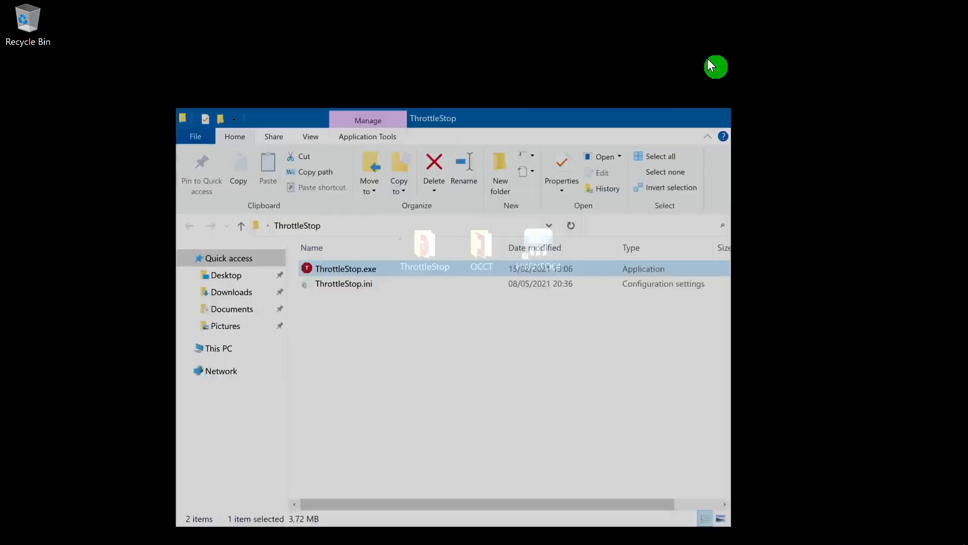
{"action": "double_click", "coordinate": [503, 252]}
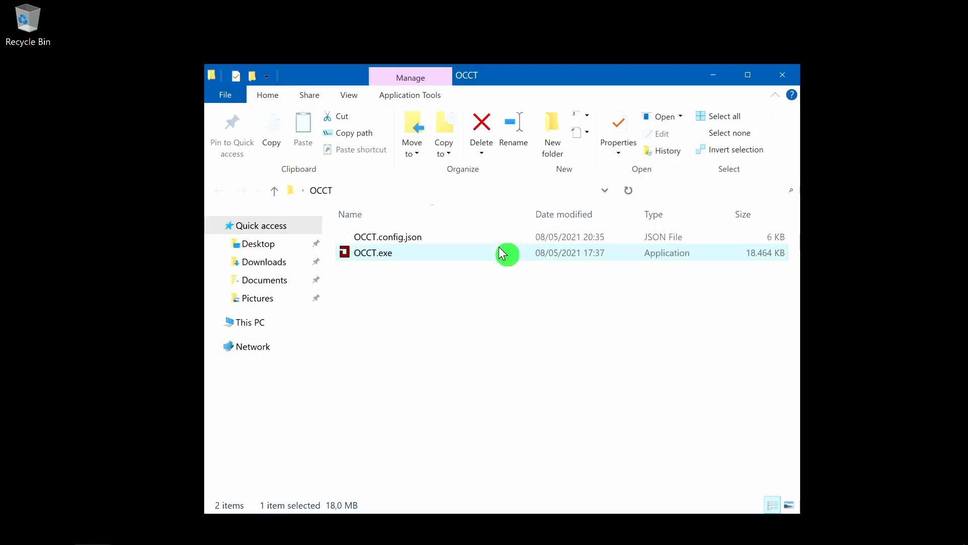
{"action": "double_click", "coordinate": [389, 260]}
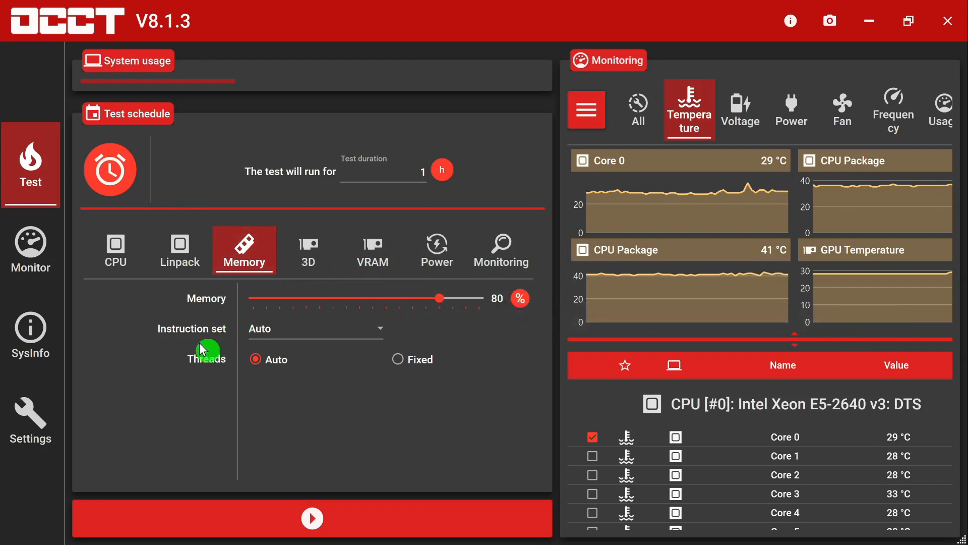
Set the instruction set of OCCT's Memory test to AVX2, keeping the 1-hour test duration
{"action": "left_click", "coordinate": [291, 334]}
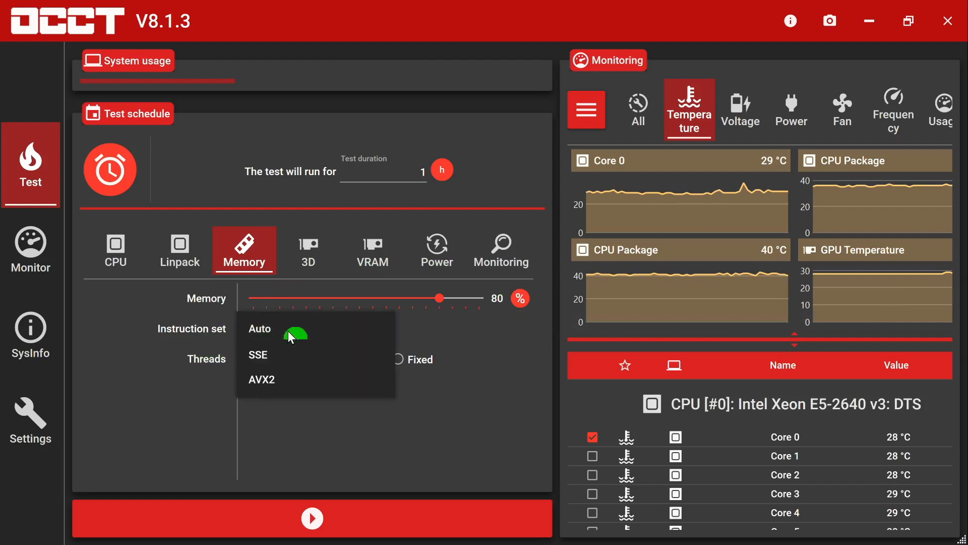
{"action": "left_click", "coordinate": [277, 376]}
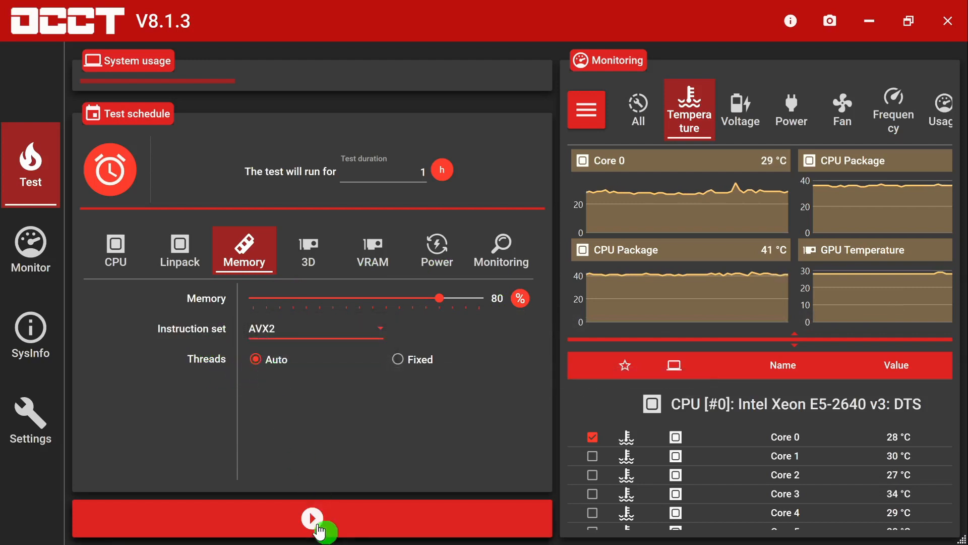
{"action": "left_click", "coordinate": [343, 169]}
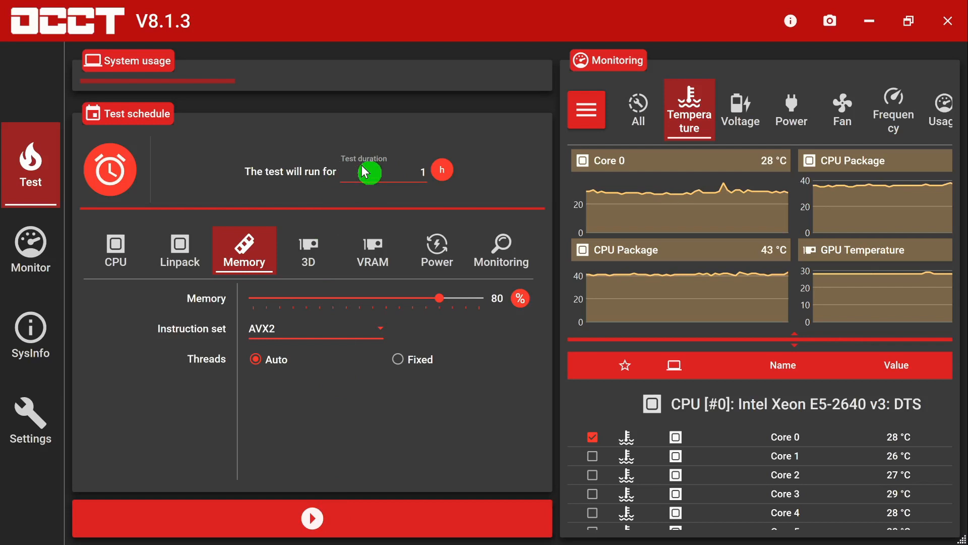
{"action": "left_click", "coordinate": [390, 132]}
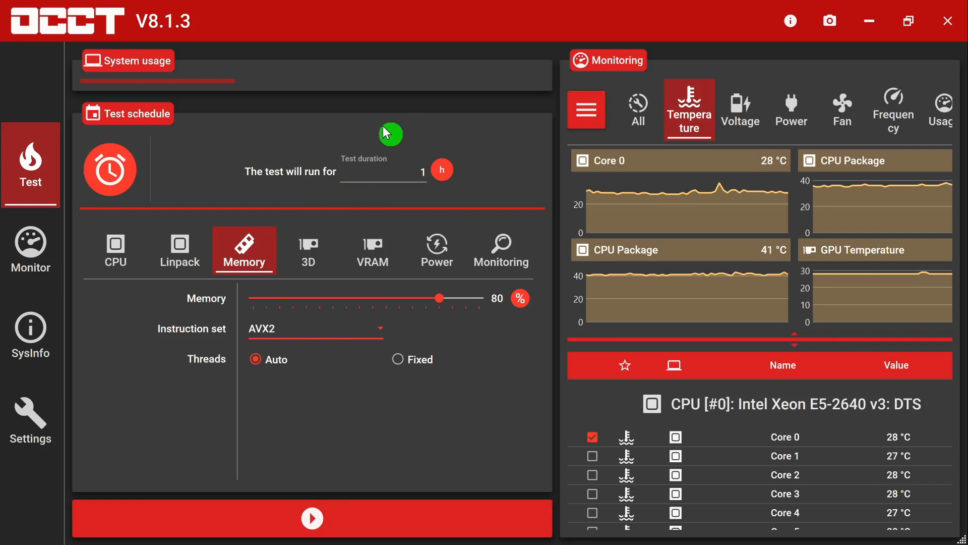